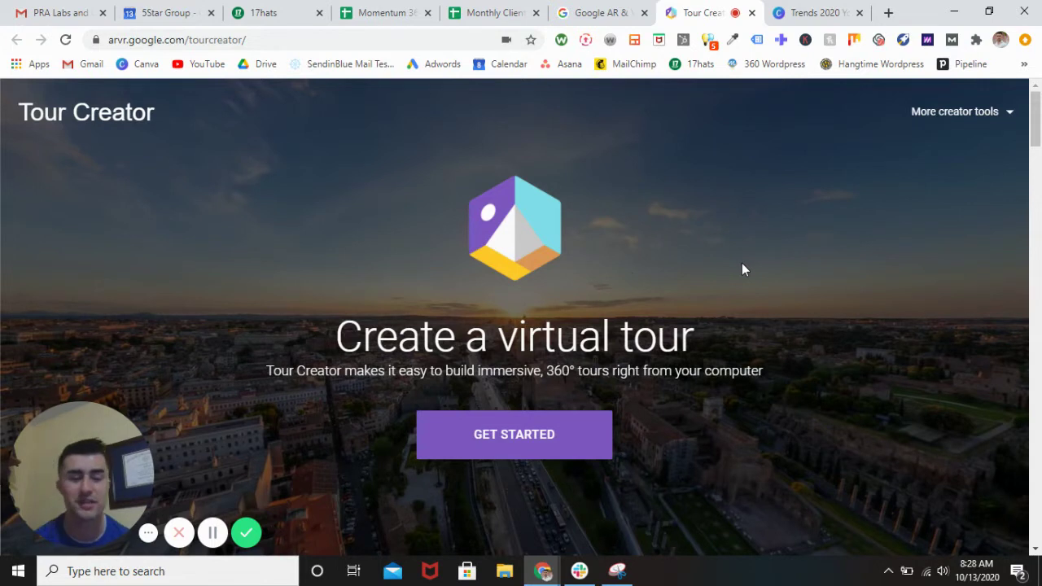
Get started and scroll through Your tours, showing the Philadelphia tour and a 0-scene draft
{"action": "left_click", "coordinate": [525, 437]}
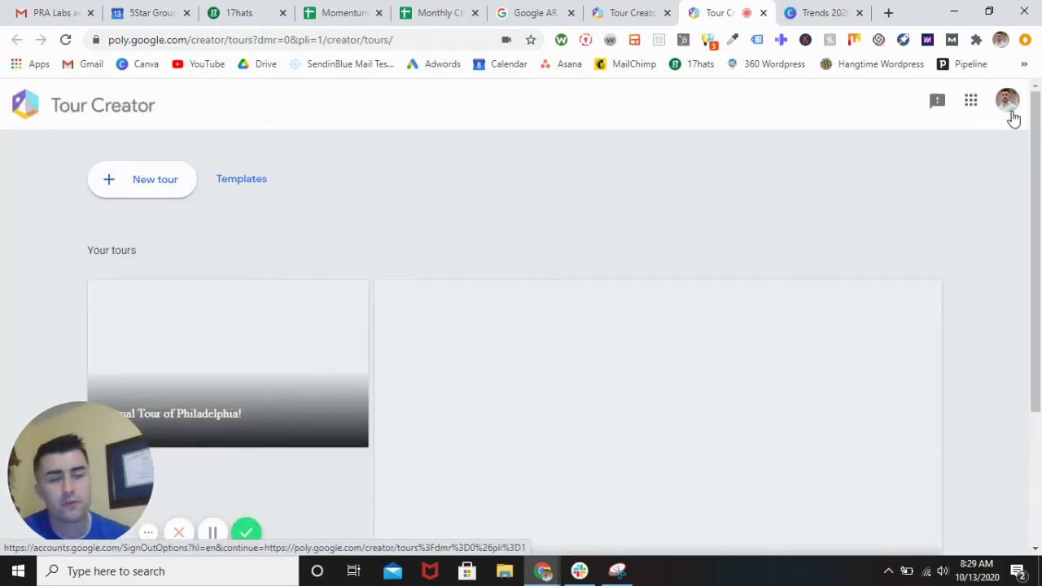
{"action": "scroll", "coordinate": [996, 284], "scroll_direction": "down", "scroll_amount": 1}
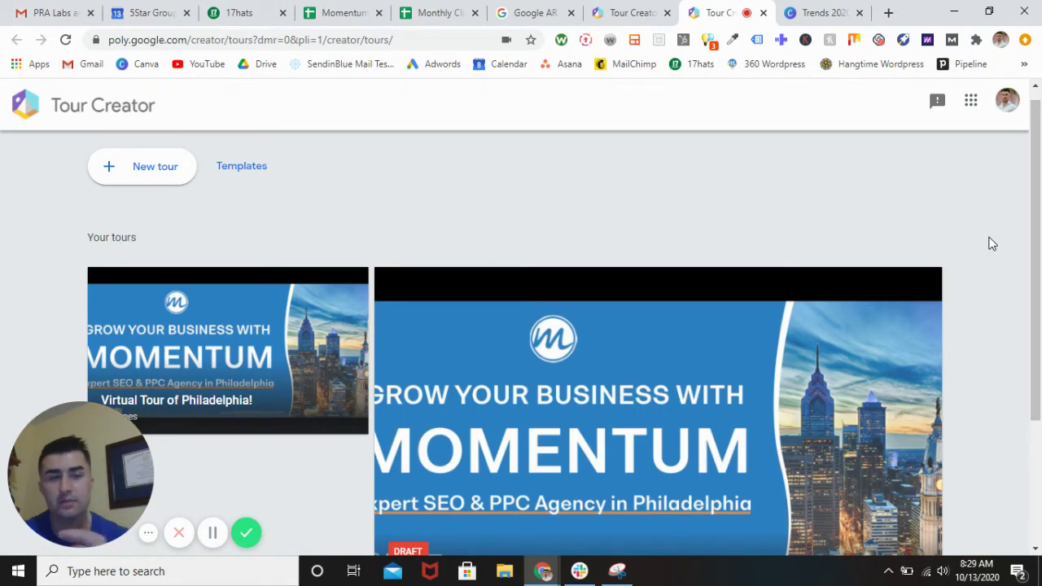
{"action": "scroll", "coordinate": [993, 245], "scroll_direction": "down", "scroll_amount": 1}
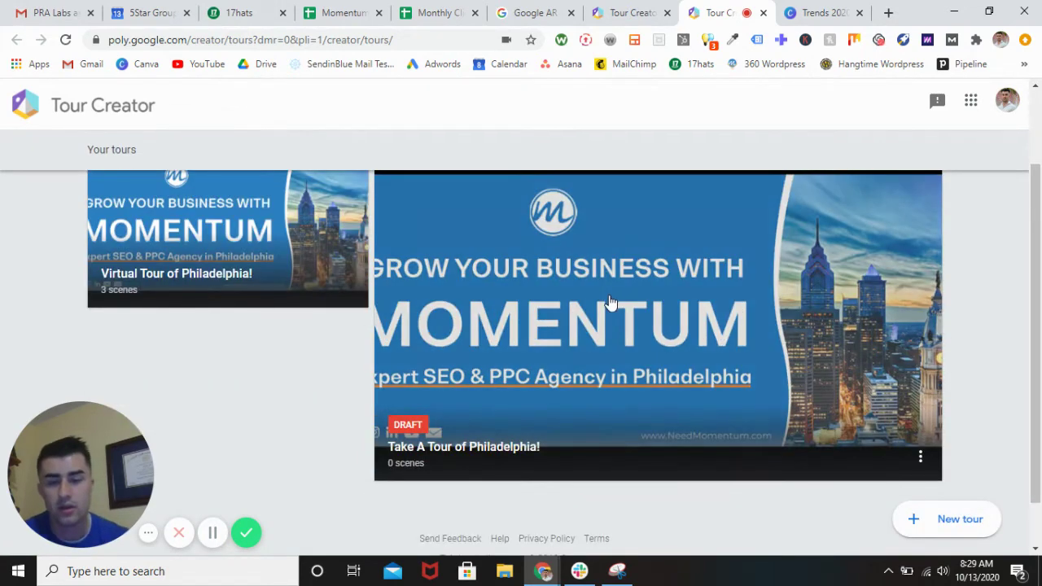
{"action": "scroll", "coordinate": [610, 302], "scroll_direction": "up", "scroll_amount": 2}
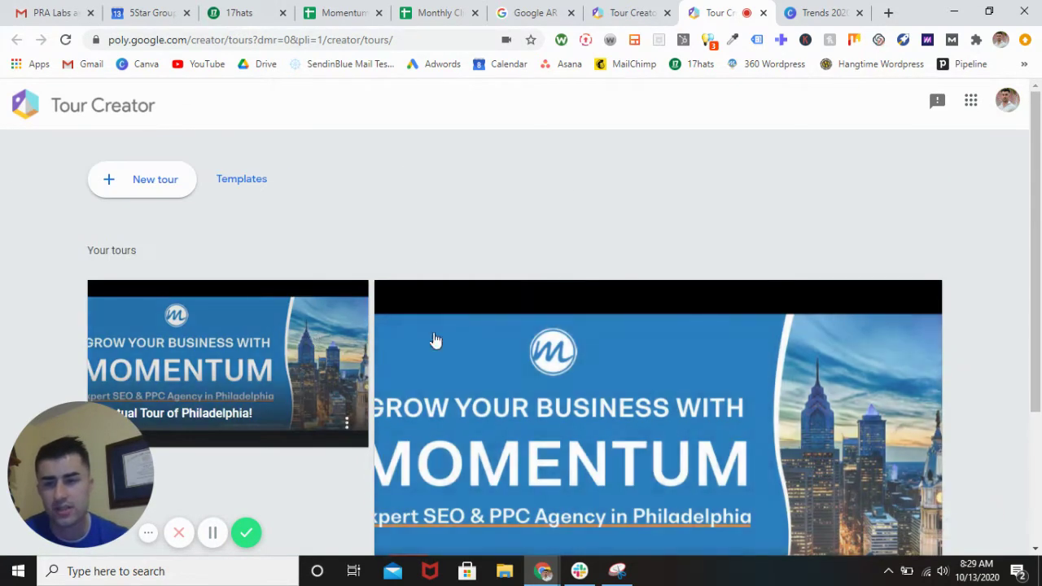
Start a new tour and upload the Momentum banner image '0 (4)' as its cover photo
{"action": "left_click", "coordinate": [168, 182]}
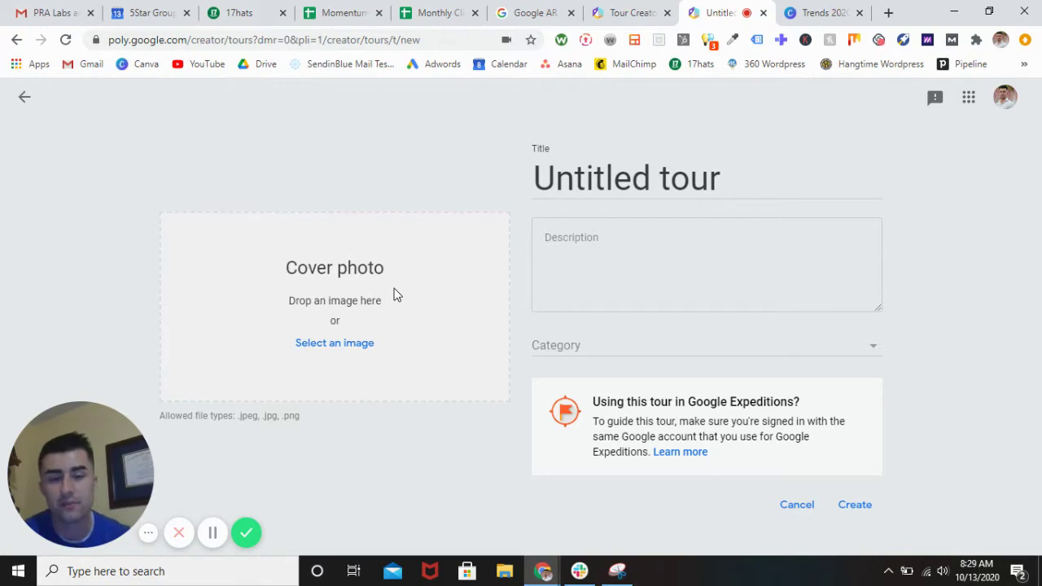
{"action": "left_click", "coordinate": [337, 343]}
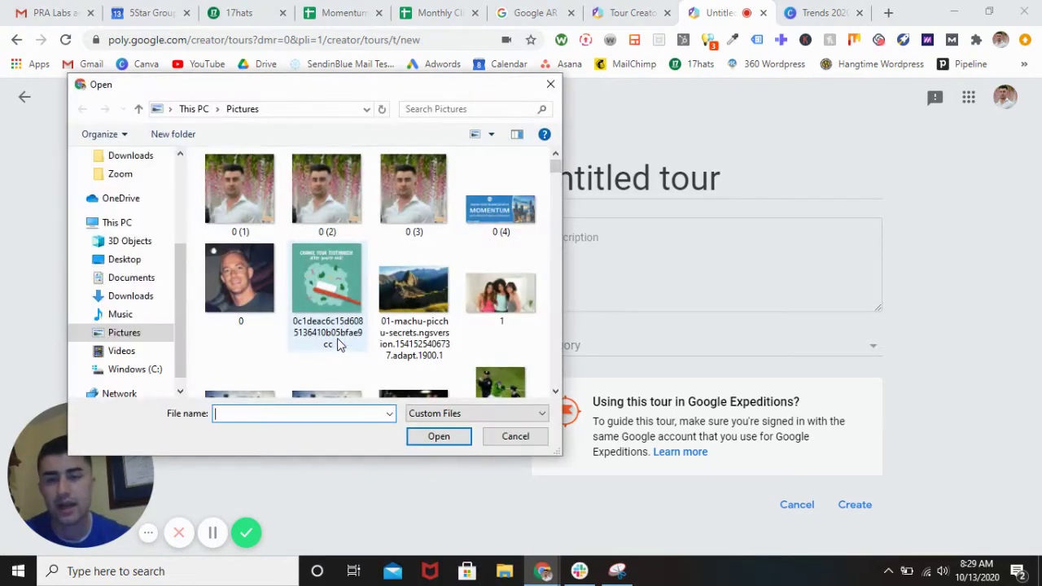
{"action": "scroll", "coordinate": [491, 217], "scroll_direction": "up", "scroll_amount": 2}
{"action": "left_click", "coordinate": [499, 336]}
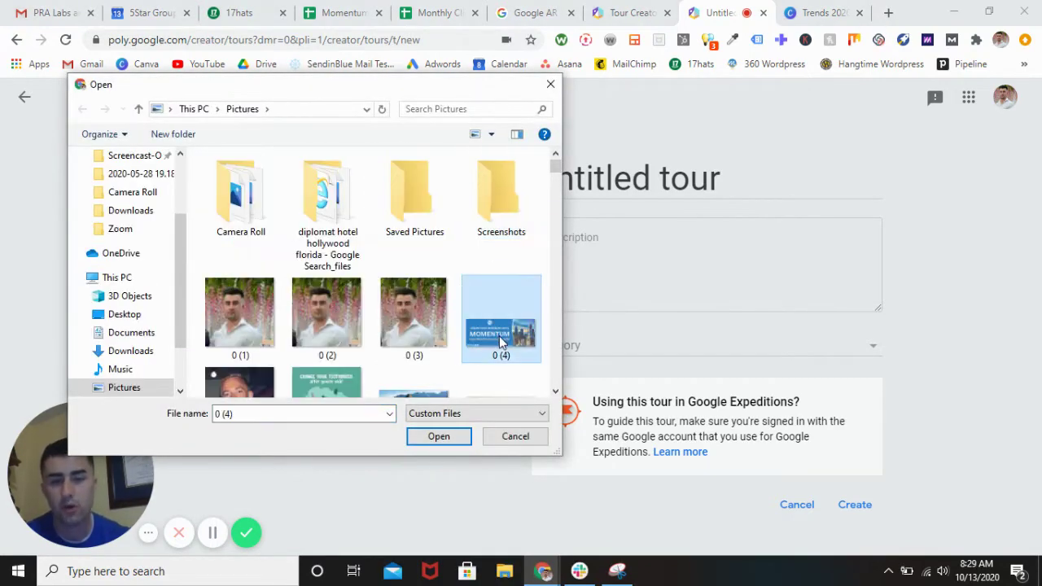
{"action": "left_click", "coordinate": [439, 436]}
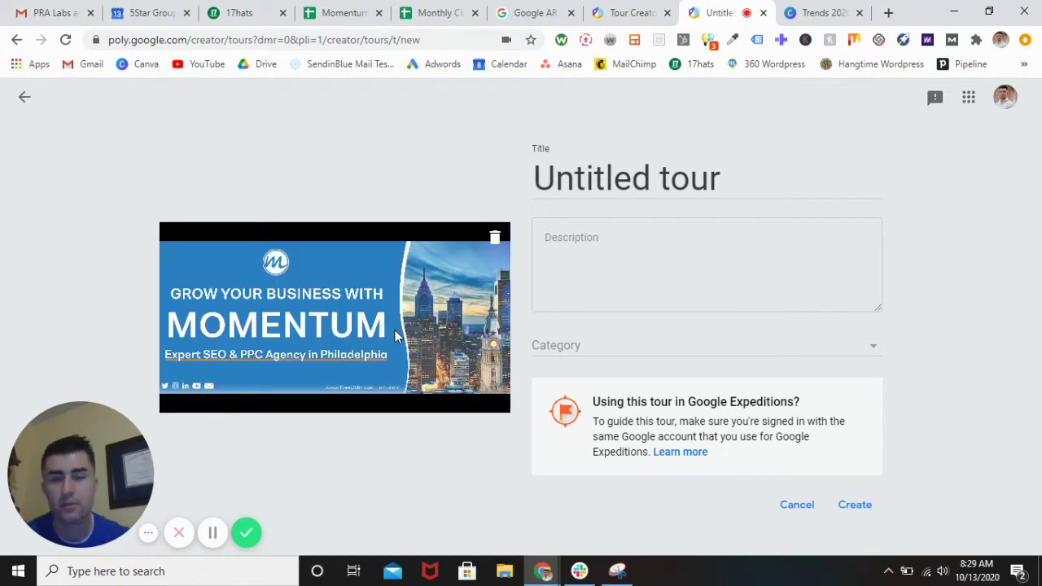
Replace 'Untitled tour' with the title 'Virtual Tour of Philadelphia!'
{"action": "left_click_drag", "start_coordinate": [726, 176], "coordinate": [441, 197]}
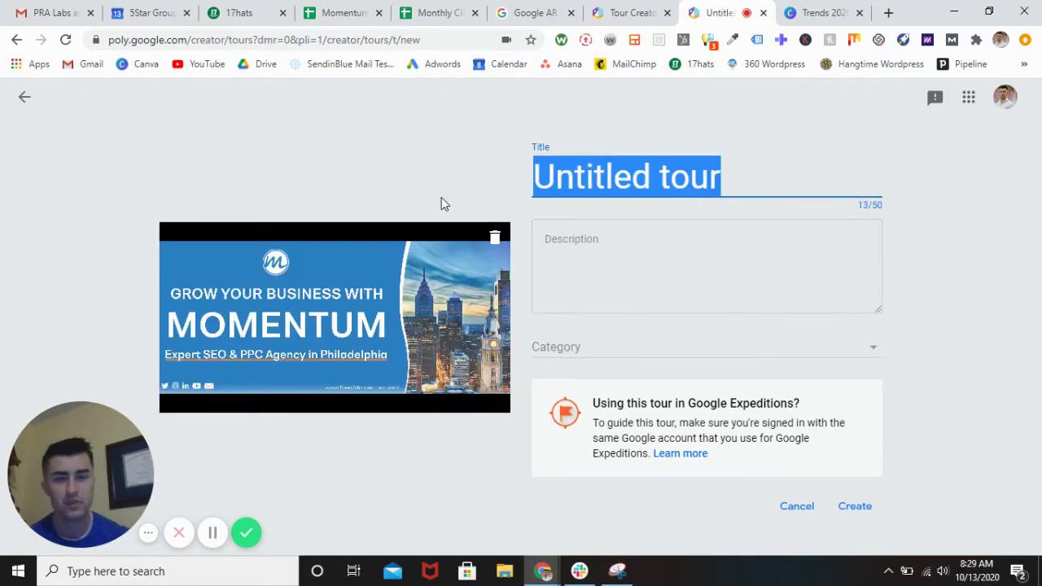
{"action": "key", "text": "BackSpace"}
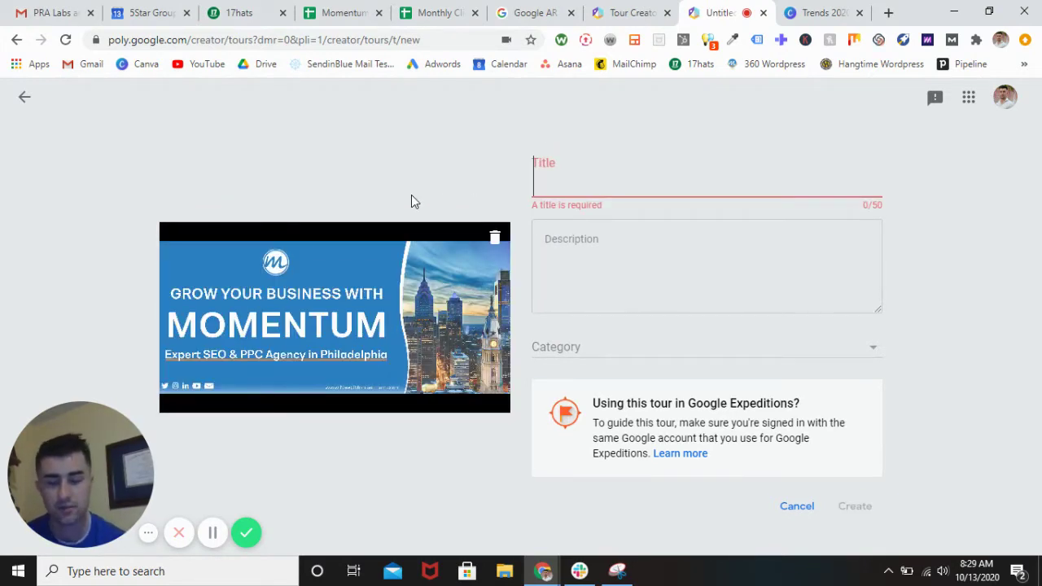
{"action": "type", "text": "C"}
{"action": "key", "text": "BackSpace"}
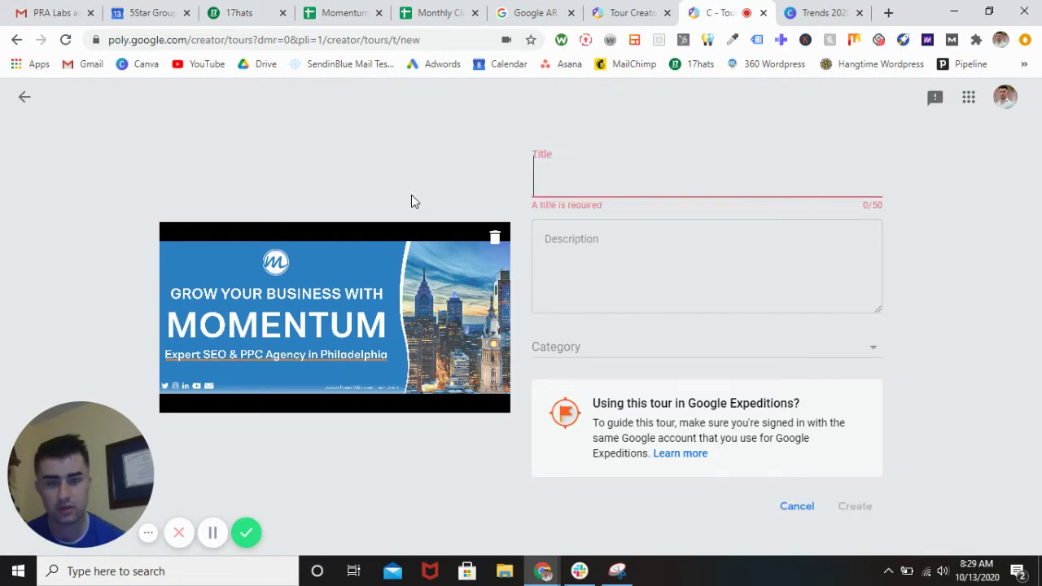
{"action": "type", "text": "Virtual "}
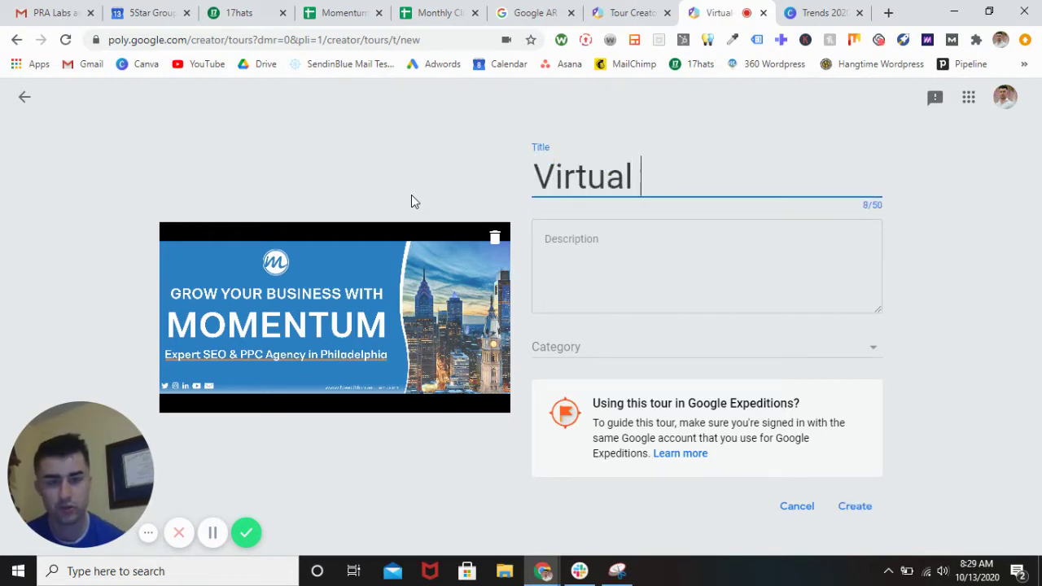
{"action": "type", "text": "Tour of Philad"}
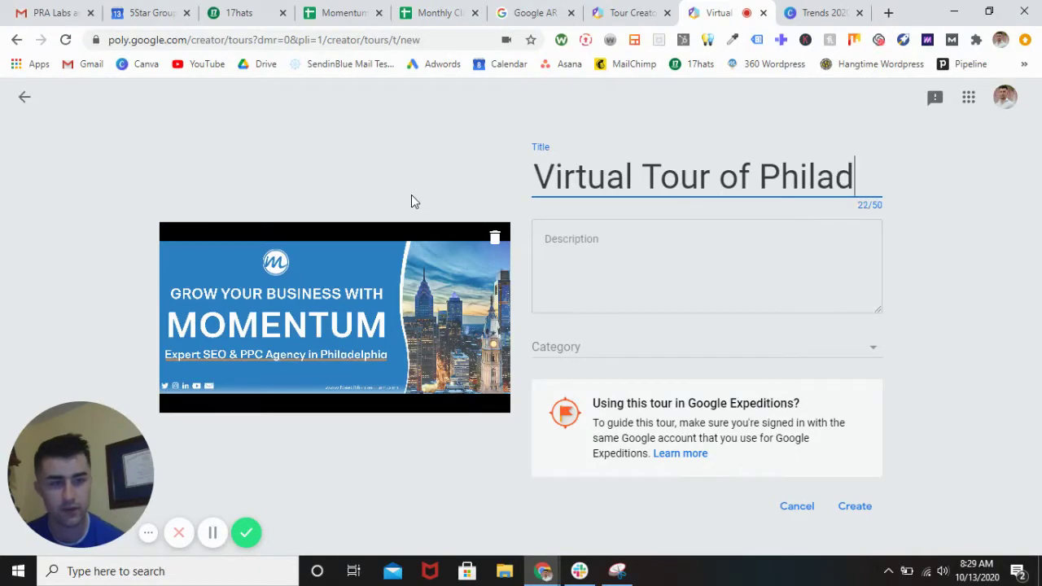
{"action": "type", "text": "elphia!"}
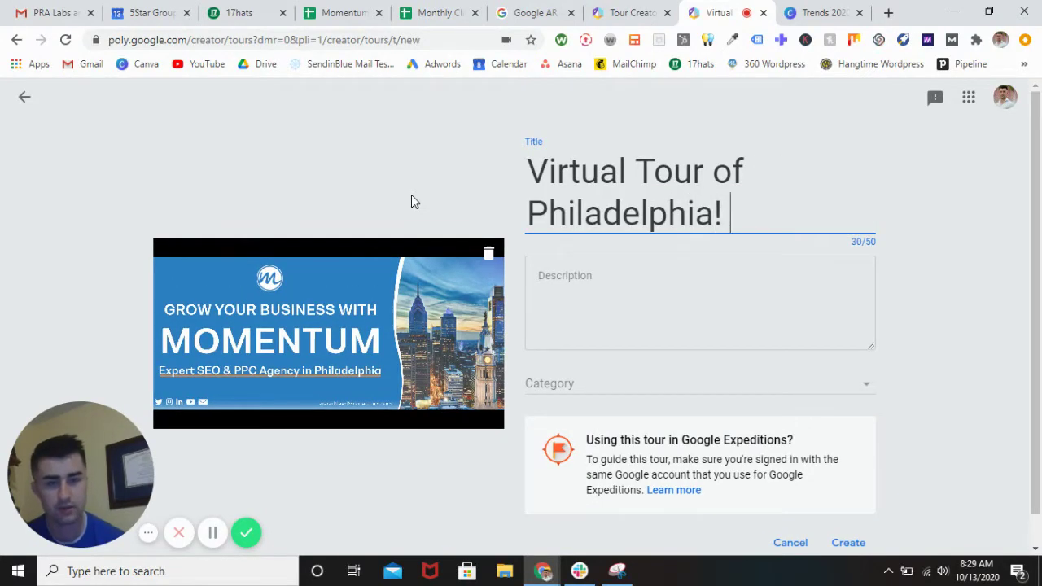
Start the description with 'Check out this awesome virtual tour of the city of brotherly love!' and copy the Momentum website address
{"action": "left_click", "coordinate": [596, 277]}
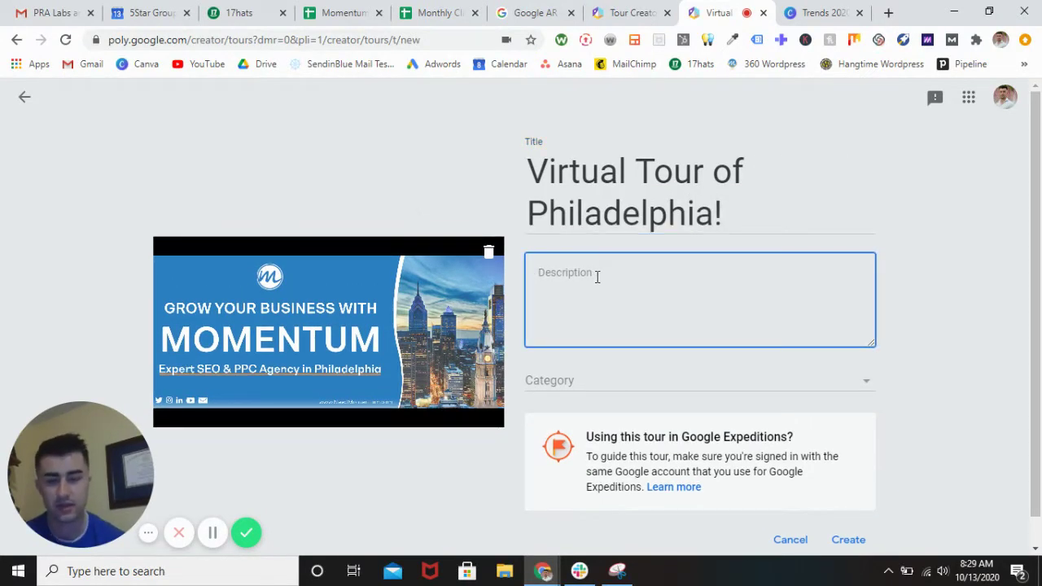
{"action": "type", "text": "Check out this"}
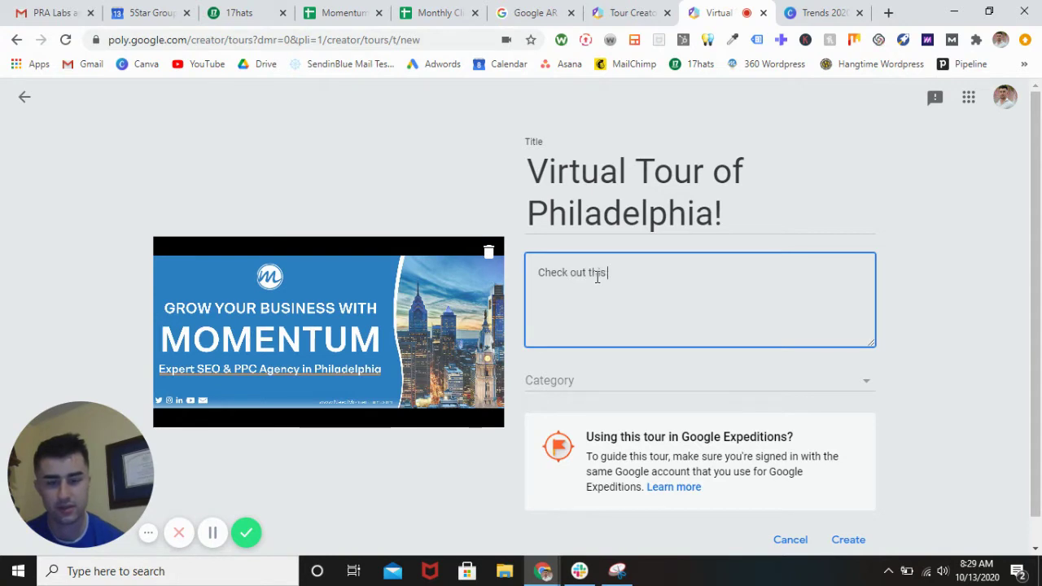
{"action": "type", "text": " awesome virtual to"}
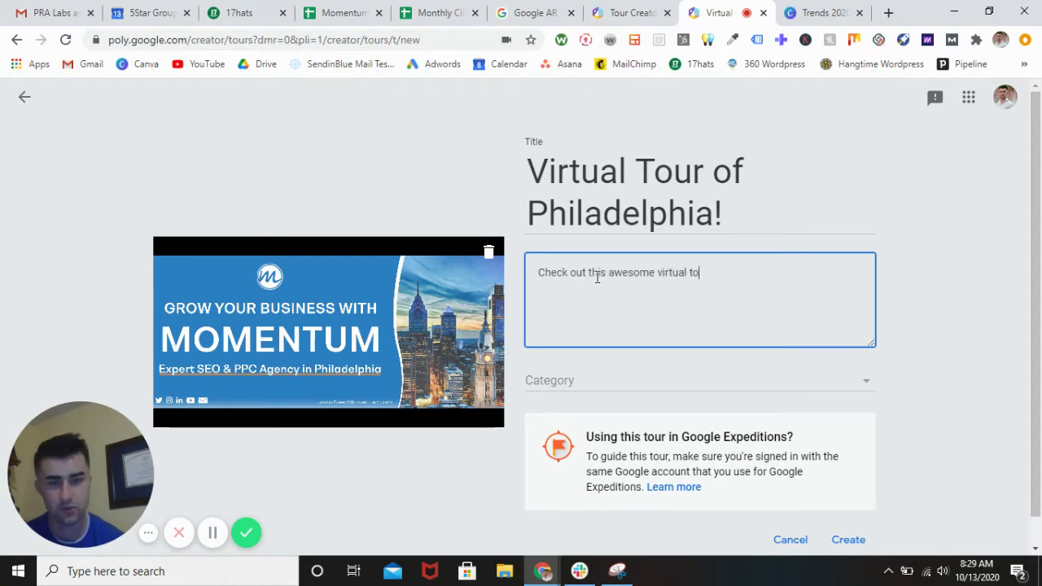
{"action": "type", "text": "ur of the city"}
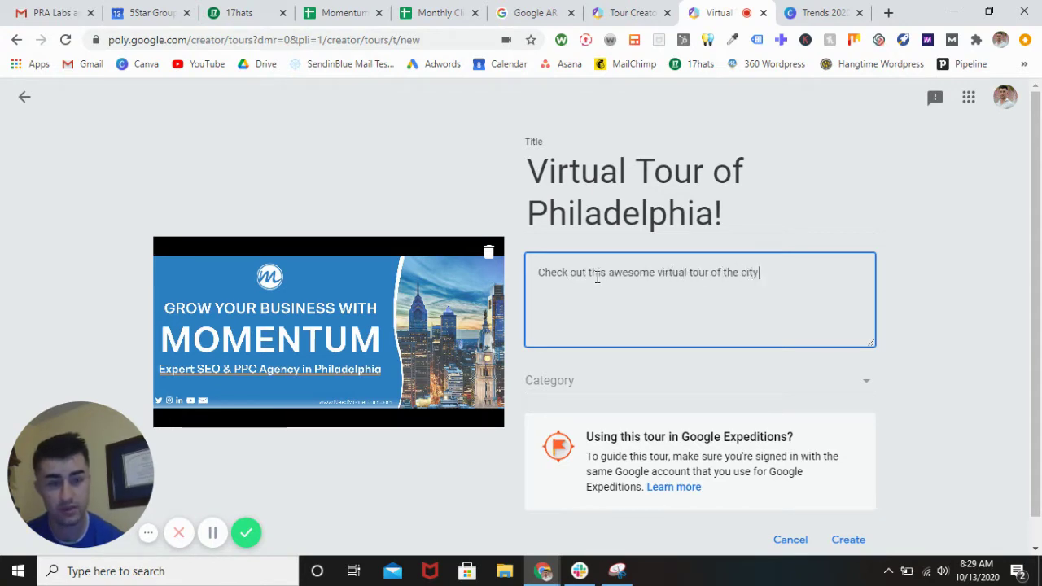
{"action": "type", "text": " of brotherly love"}
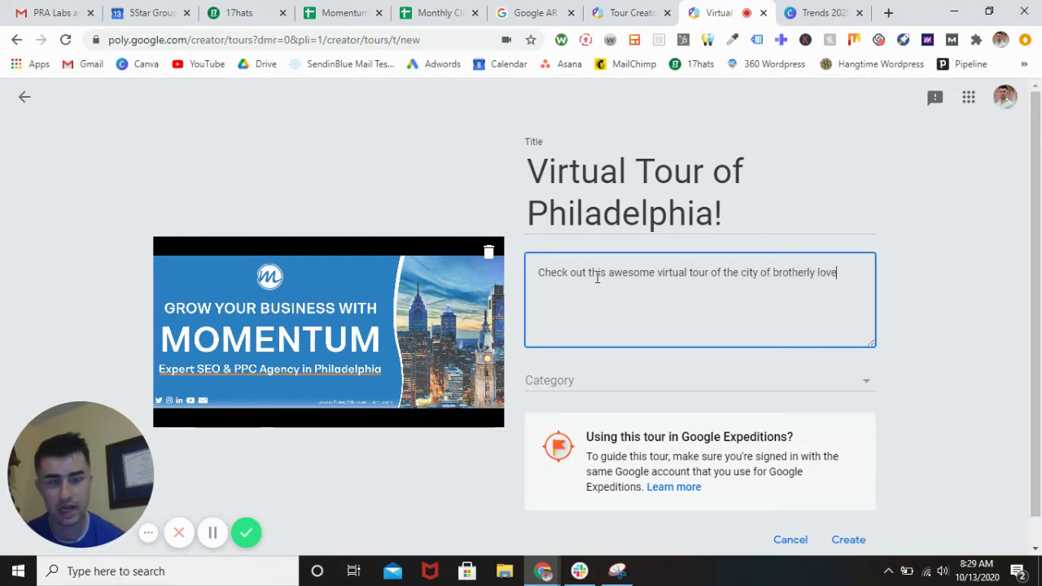
{"action": "type", "text": "!"}
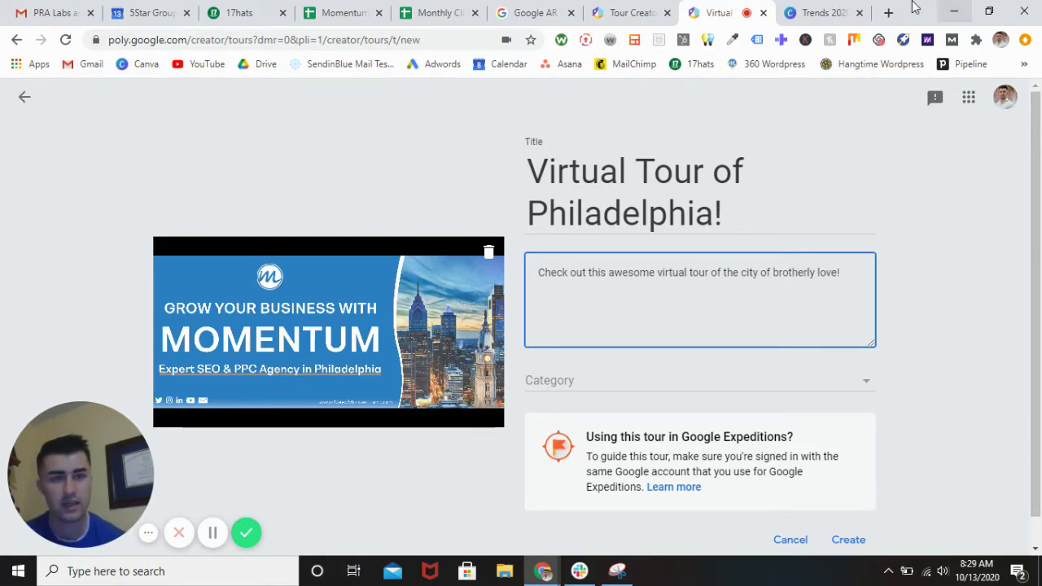
{"action": "left_click", "coordinate": [889, 12]}
{"action": "type", "text": "m"}
{"action": "key", "text": "Return"}
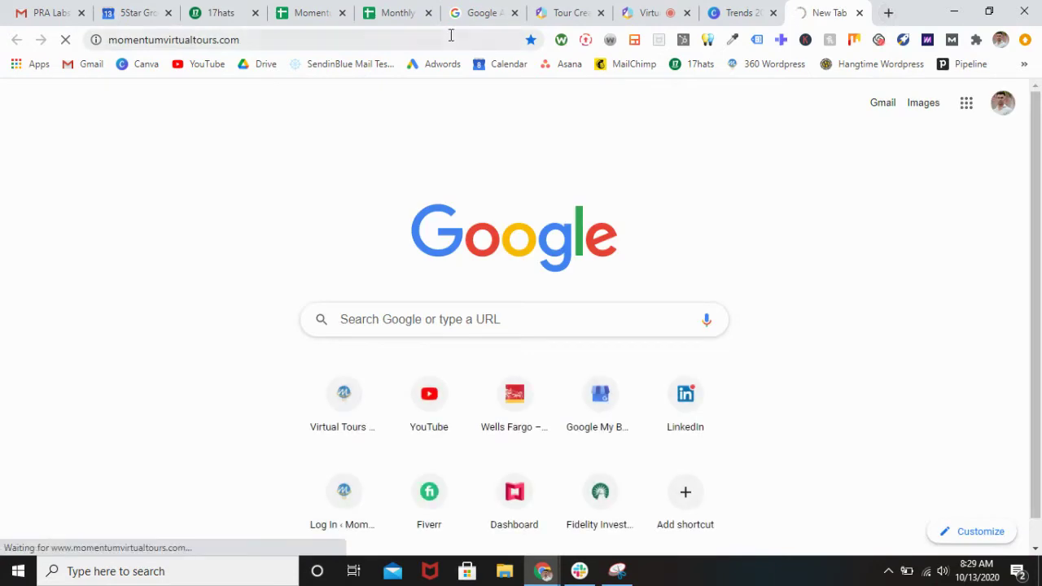
{"action": "left_click", "coordinate": [445, 43]}
{"action": "right_click", "coordinate": [444, 44]}
{"action": "left_click", "coordinate": [482, 126]}
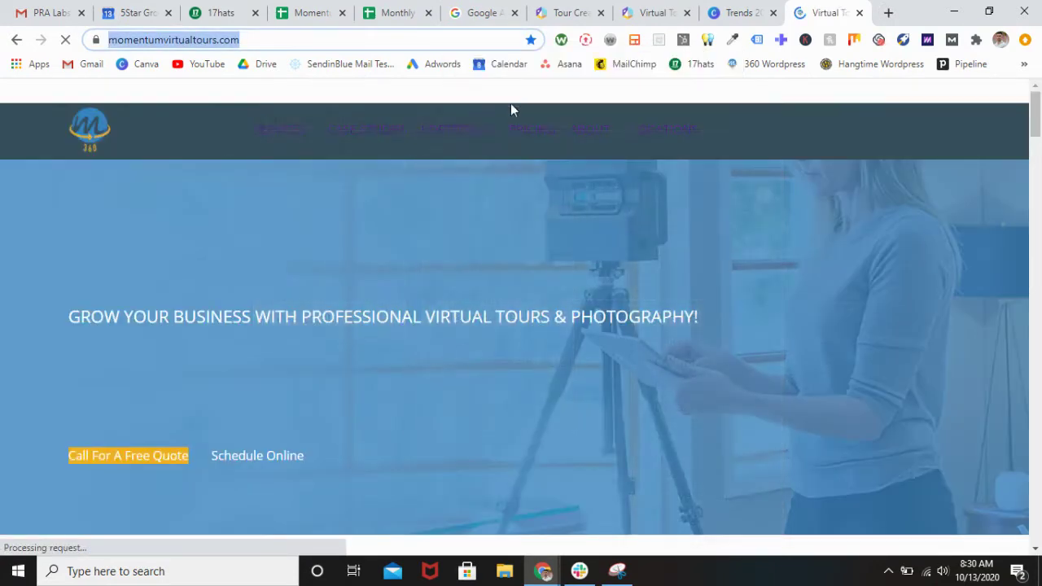
{"action": "left_click", "coordinate": [655, 12]}
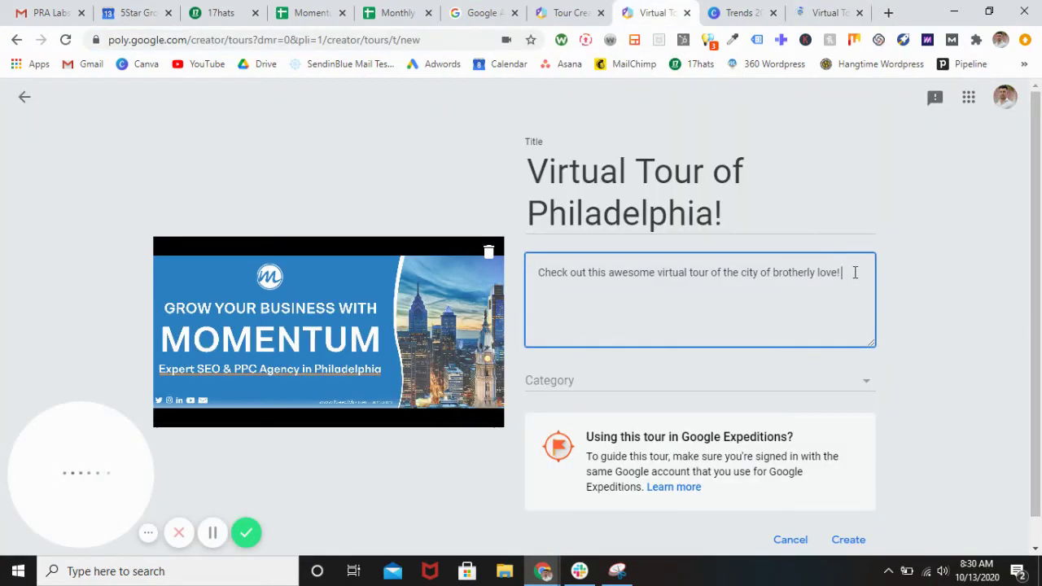
Add 'If you liked this tour, please check out', the momentumvirtualtours.com link on its own line, and 'for more awesome VR content'
{"action": "type", "text": "If"}
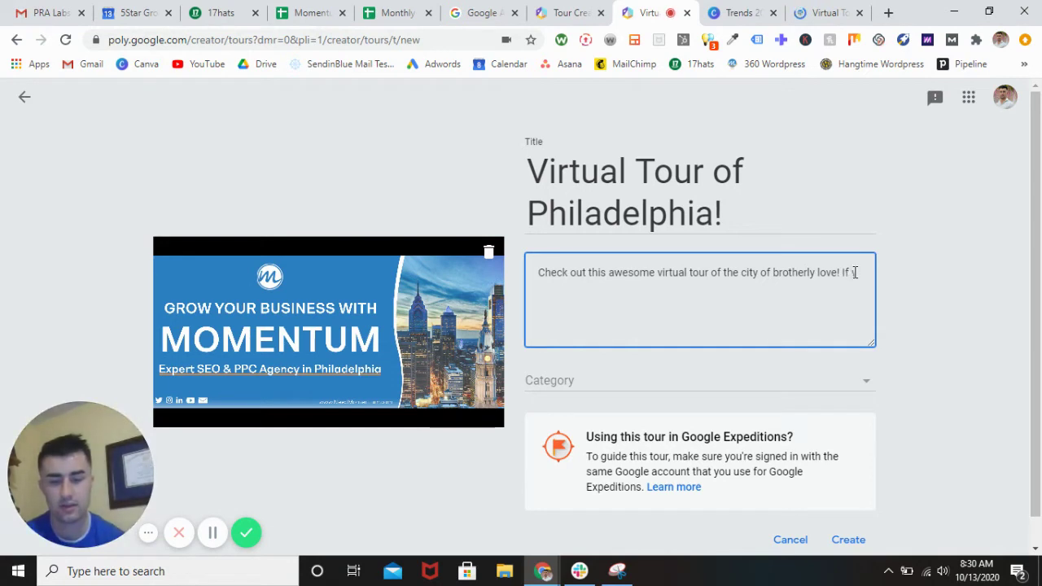
{"action": "type", "text": " you liked this"}
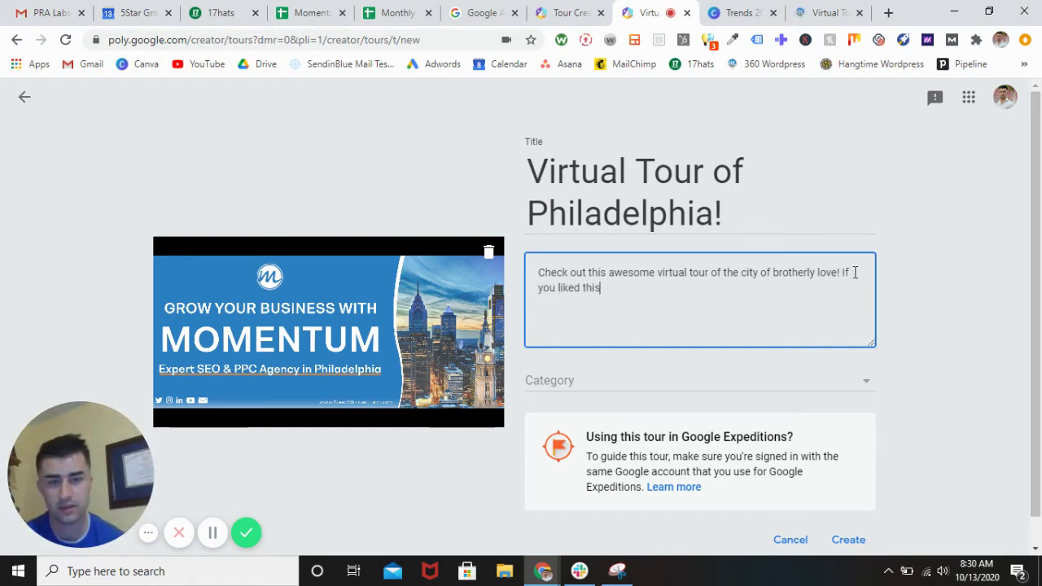
{"action": "type", "text": " tour, please check out"}
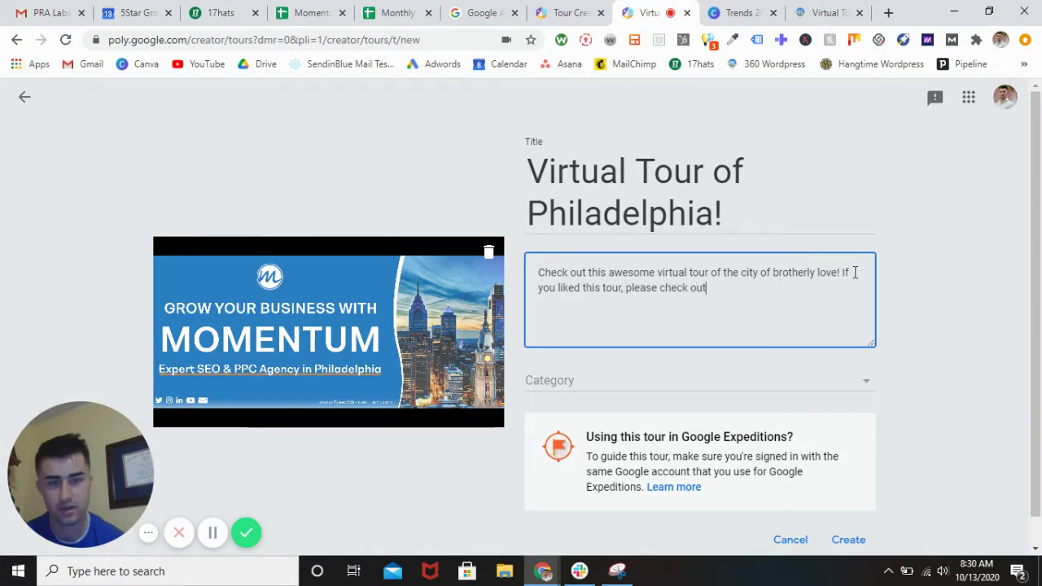
{"action": "key", "text": "ctrl+v"}
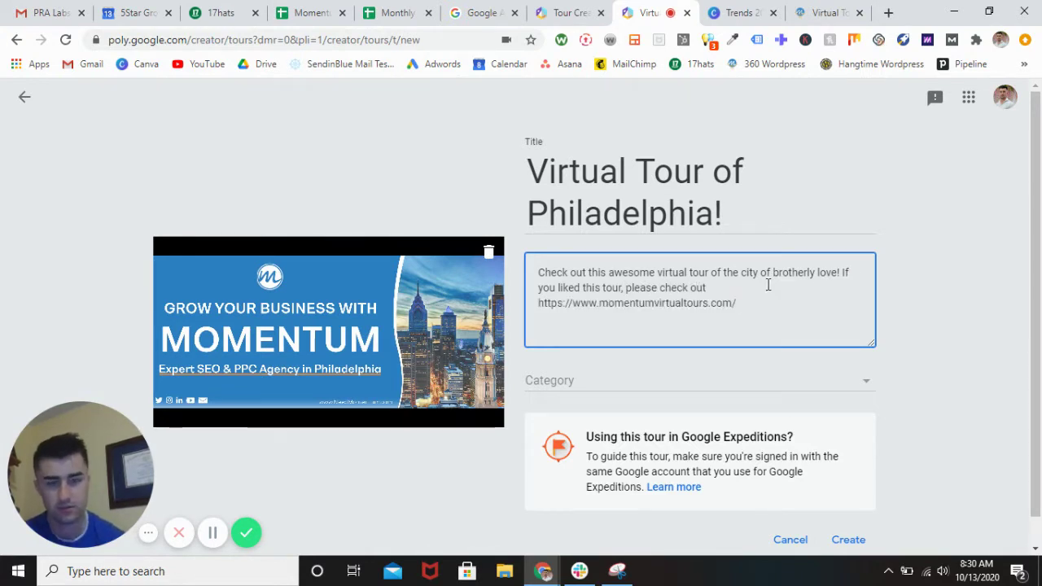
{"action": "left_click", "coordinate": [539, 303]}
{"action": "key", "text": "BackSpace"}
{"action": "key", "text": "Return"}
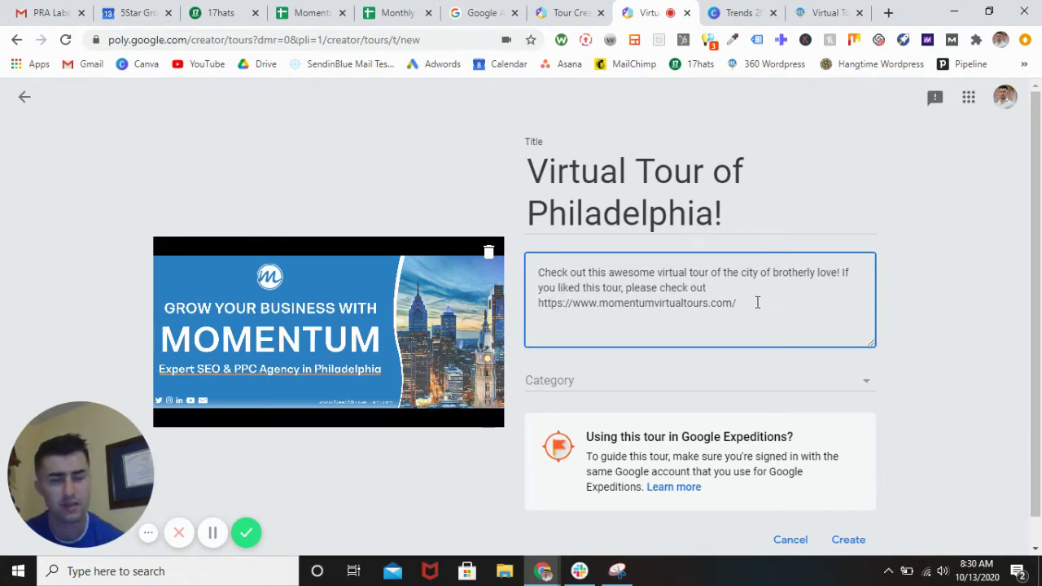
{"action": "type", "text": "for mor"}
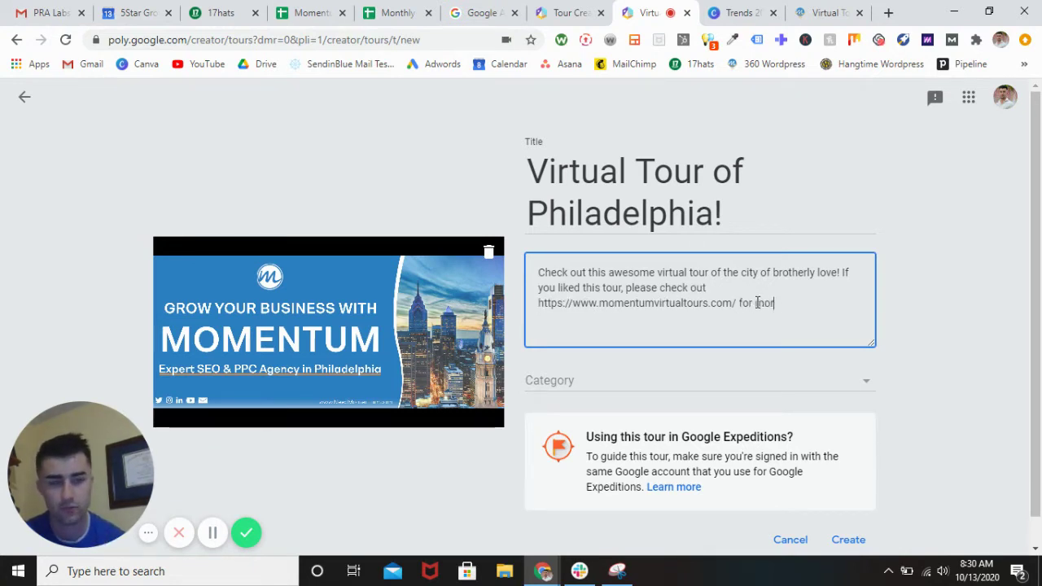
{"action": "type", "text": "e awesome VR"}
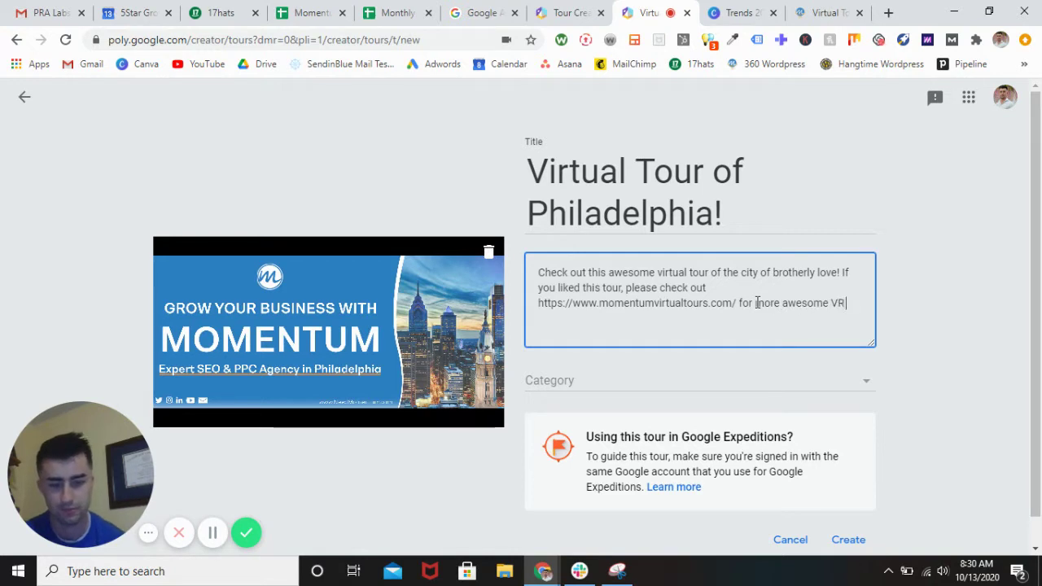
{"action": "type", "text": " content!"}
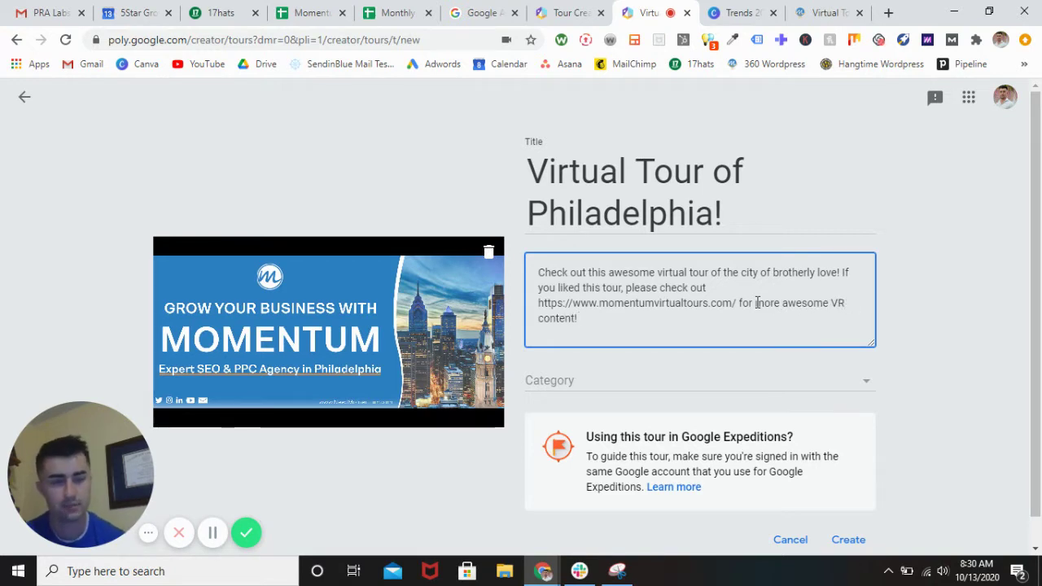
Pick Places & Scenes from the tour's Category dropdown list
{"action": "scroll", "coordinate": [1006, 307], "scroll_direction": "down", "scroll_amount": 1}
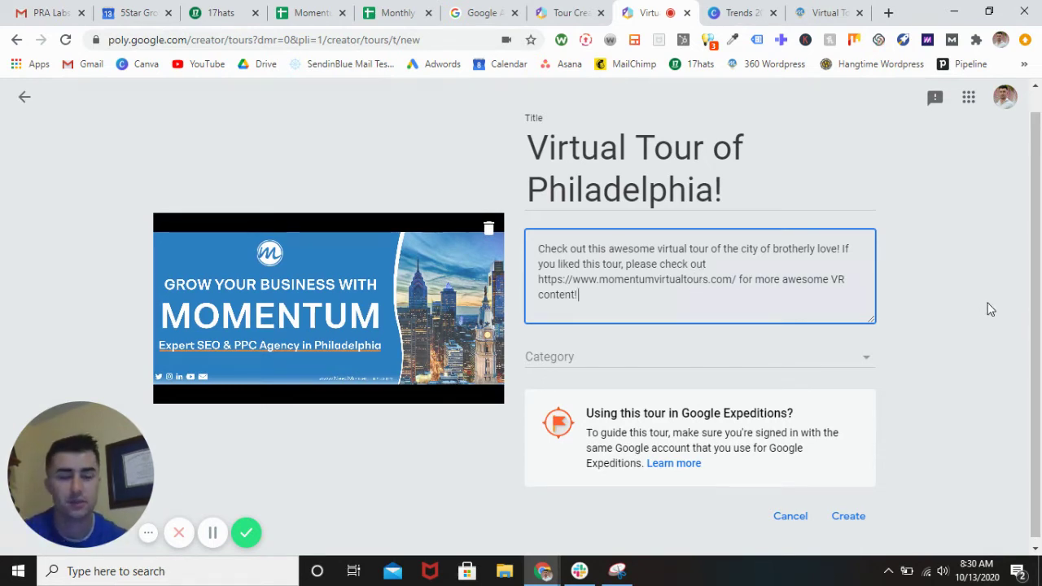
{"action": "scroll", "coordinate": [990, 309], "scroll_direction": "down", "scroll_amount": 1}
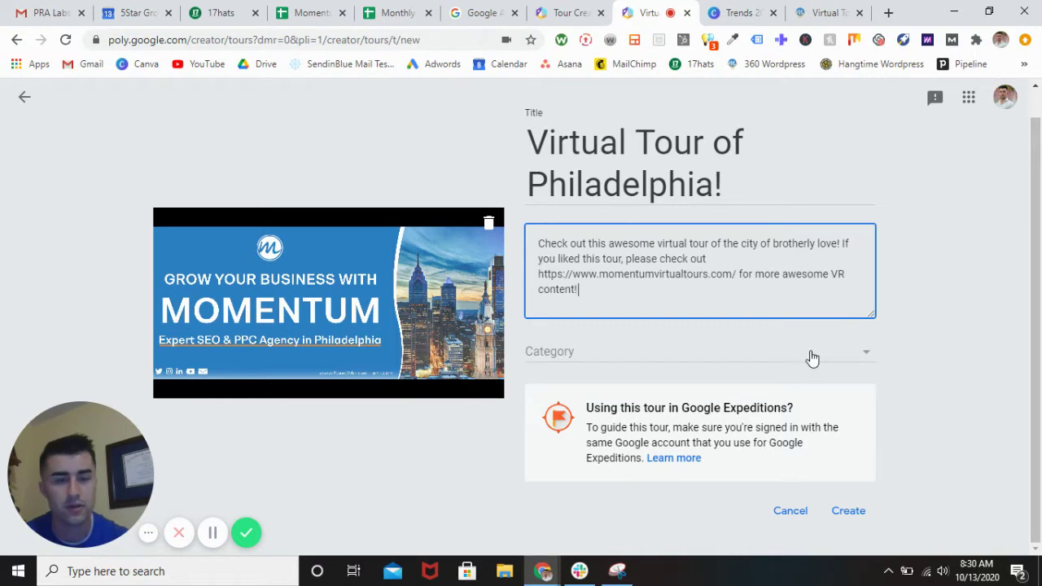
{"action": "left_click", "coordinate": [838, 363]}
{"action": "scroll", "coordinate": [760, 256], "scroll_direction": "down", "scroll_amount": 4}
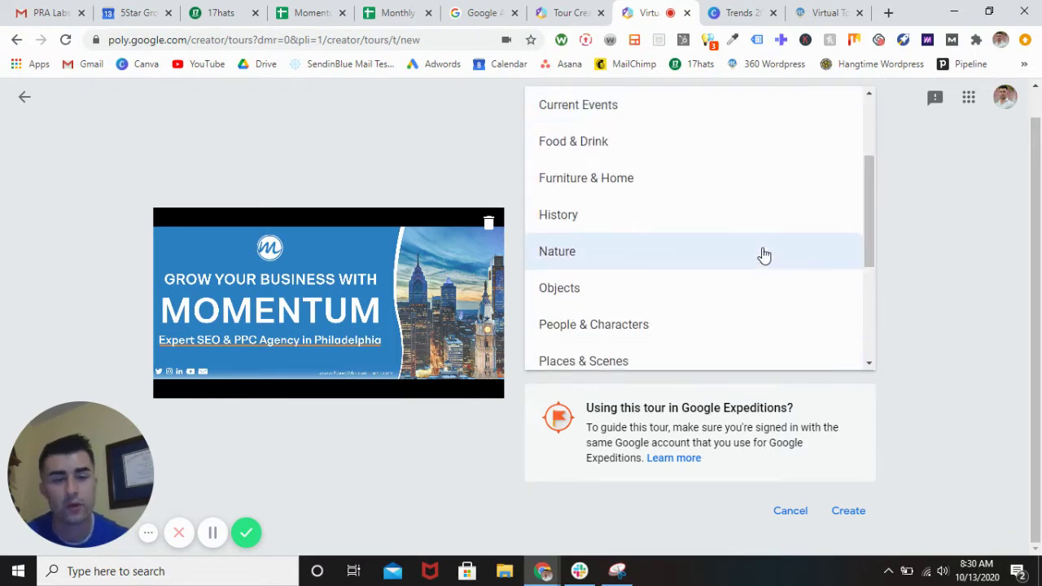
{"action": "scroll", "coordinate": [764, 256], "scroll_direction": "down", "scroll_amount": 3}
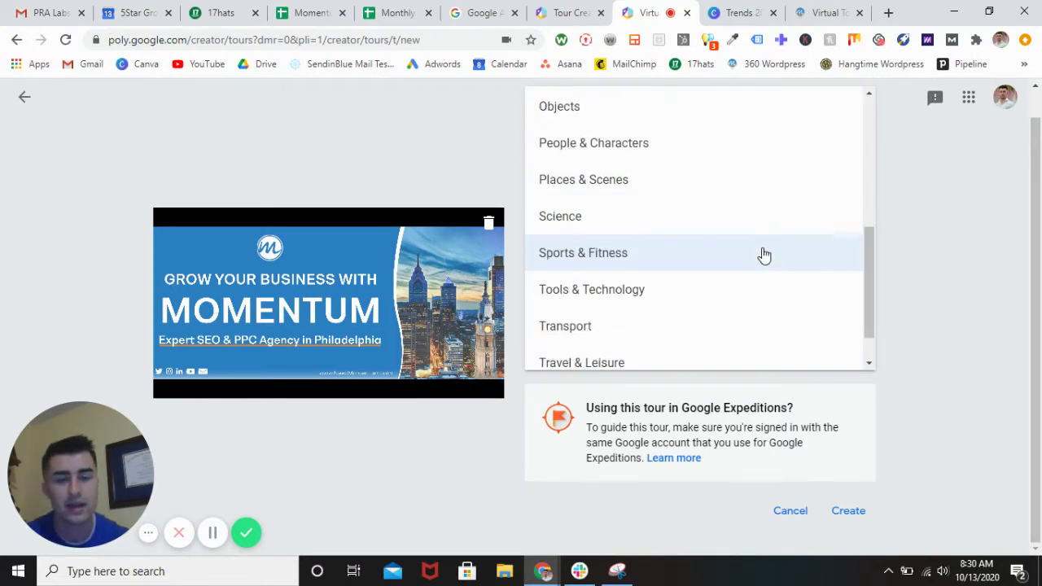
{"action": "scroll", "coordinate": [761, 253], "scroll_direction": "up", "scroll_amount": 2}
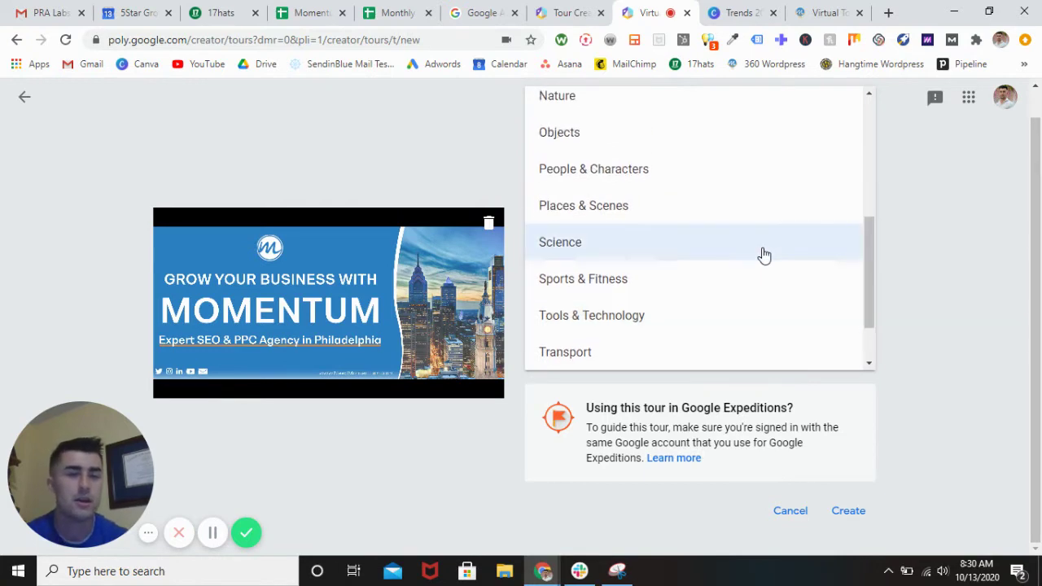
{"action": "left_click", "coordinate": [704, 216]}
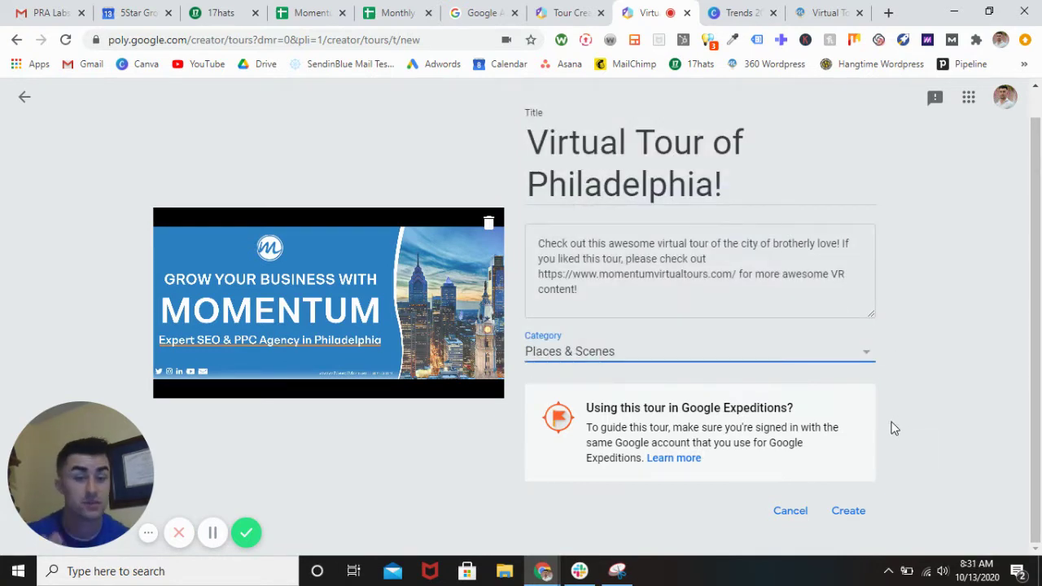
Create the tour and search 'city hall phi' to load Philadelphia City Hall in Street View
{"action": "left_click", "coordinate": [849, 515]}
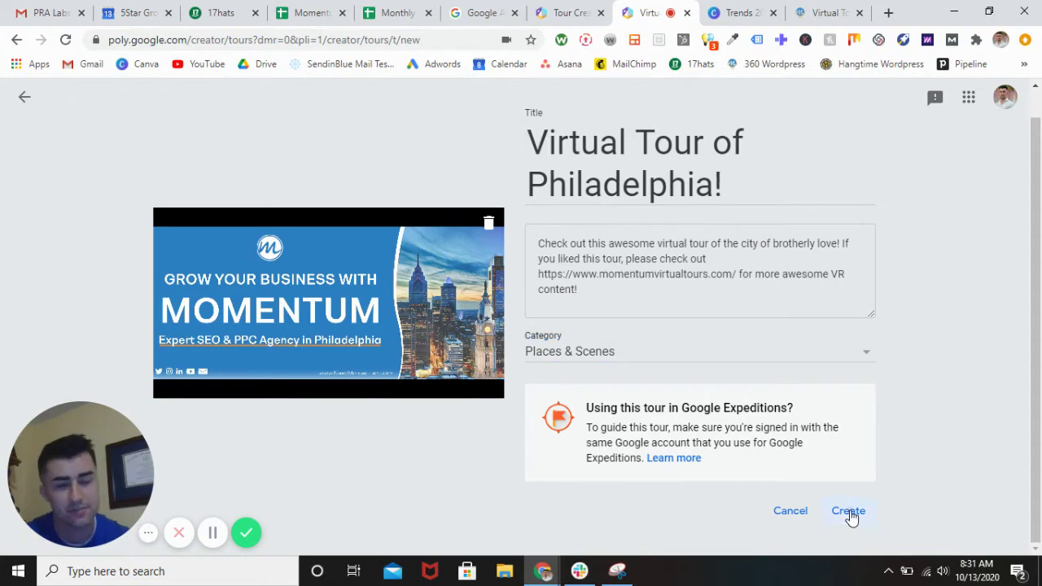
{"action": "left_click", "coordinate": [850, 510]}
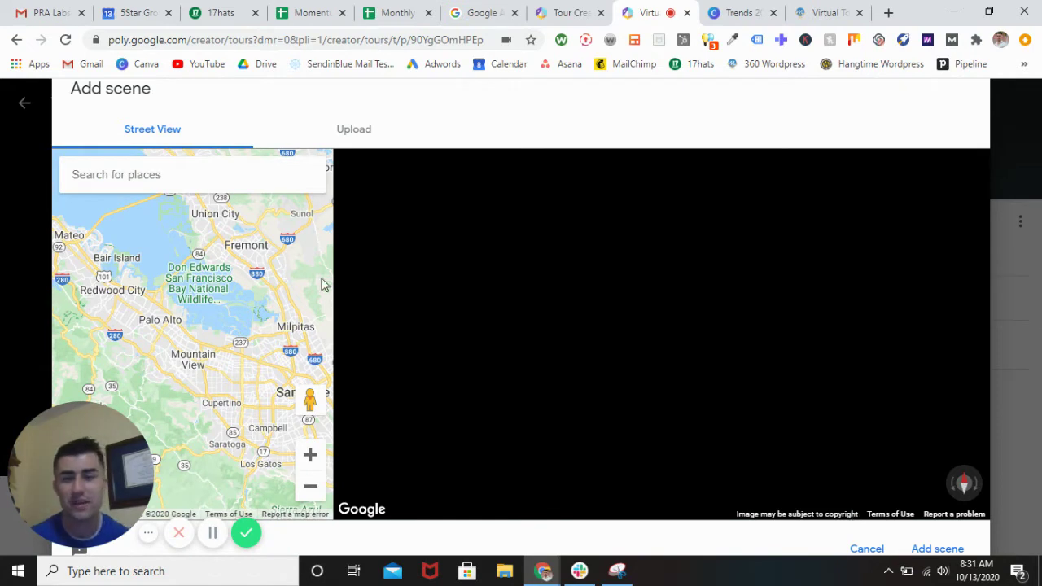
{"action": "left_click", "coordinate": [152, 176]}
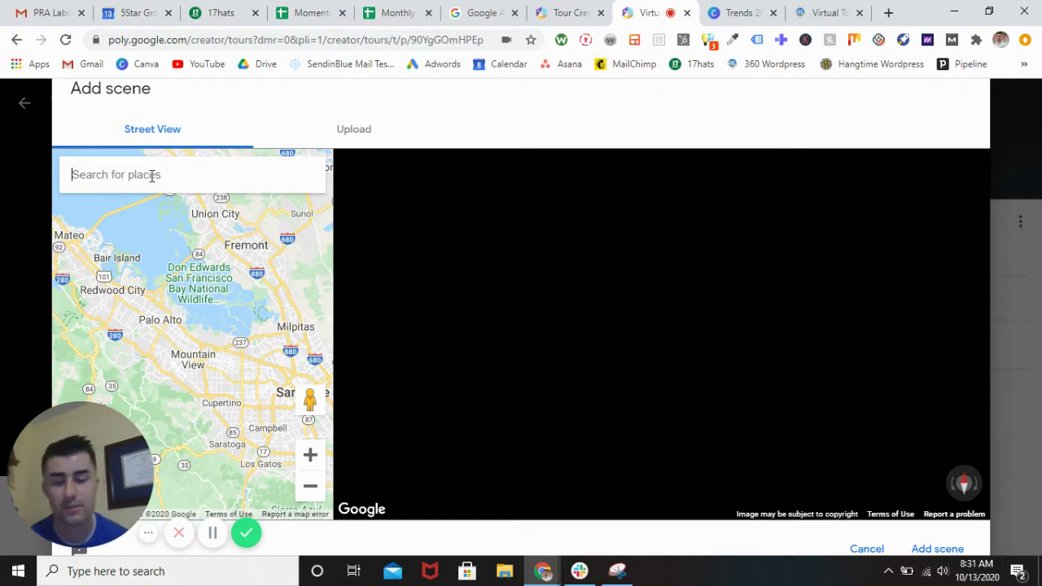
{"action": "type", "text": "city hall"}
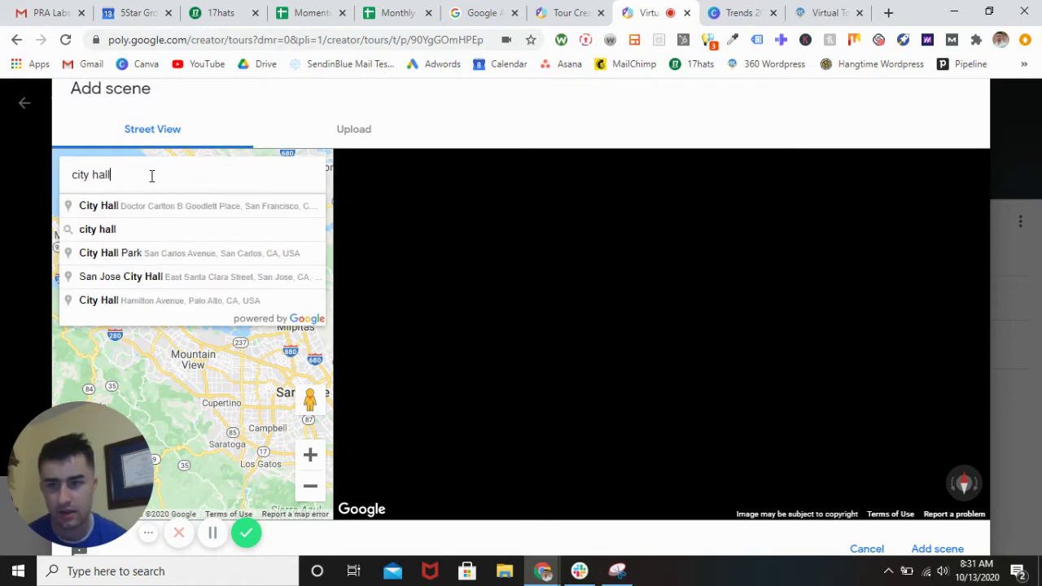
{"action": "type", "text": " phi"}
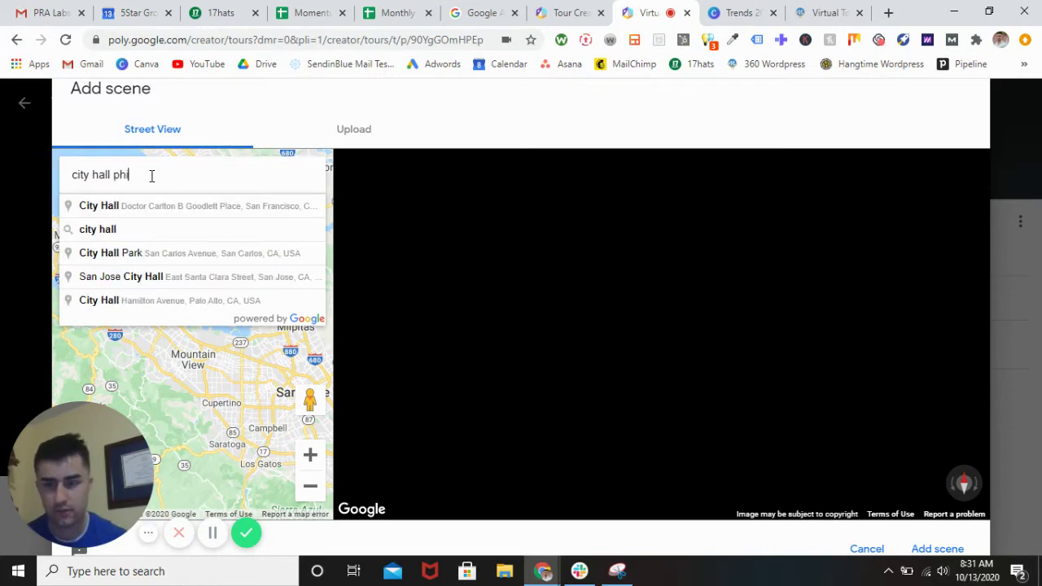
{"action": "left_click", "coordinate": [182, 205]}
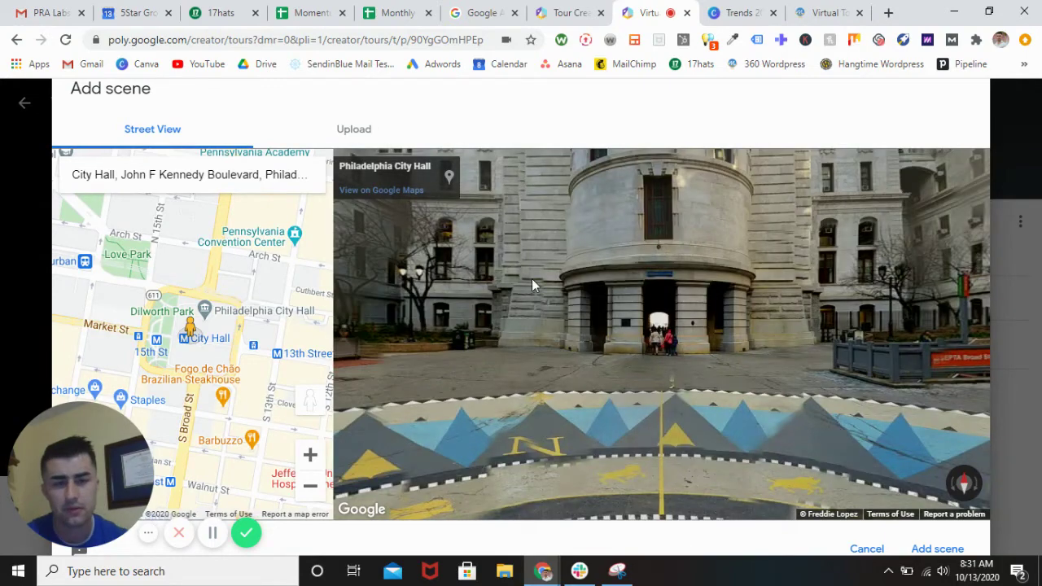
Look around the City Hall courtyard, moving to a viewpoint facing the tower and arch
{"action": "left_click_drag", "start_coordinate": [559, 282], "coordinate": [486, 325]}
{"action": "left_click", "coordinate": [486, 325]}
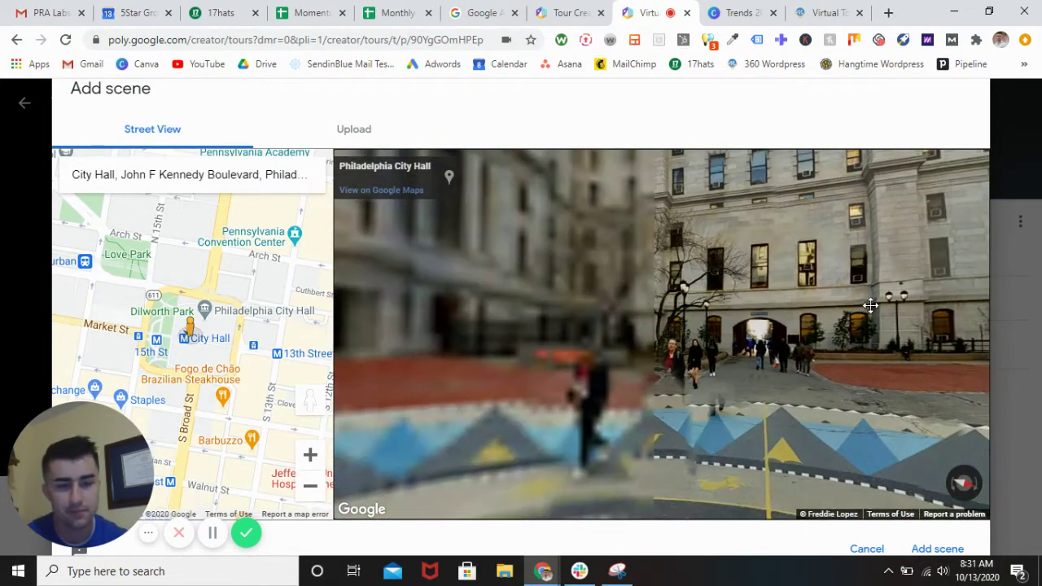
{"action": "left_click_drag", "start_coordinate": [547, 307], "coordinate": [921, 299]}
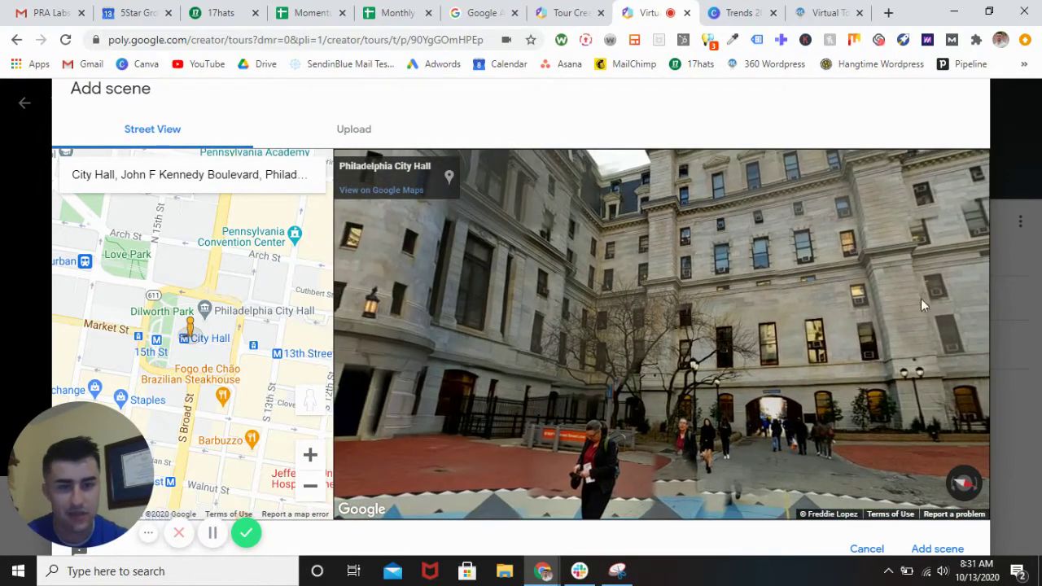
{"action": "left_click_drag", "start_coordinate": [483, 262], "coordinate": [851, 309]}
{"action": "left_click", "coordinate": [534, 295]}
{"action": "left_click", "coordinate": [527, 292]}
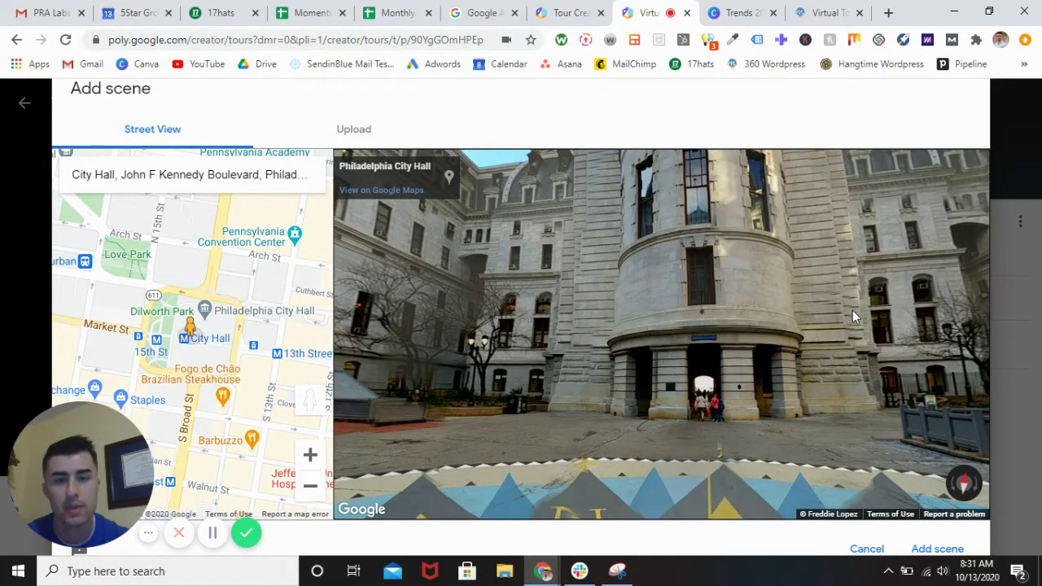
{"action": "left_click_drag", "start_coordinate": [868, 267], "coordinate": [783, 352]}
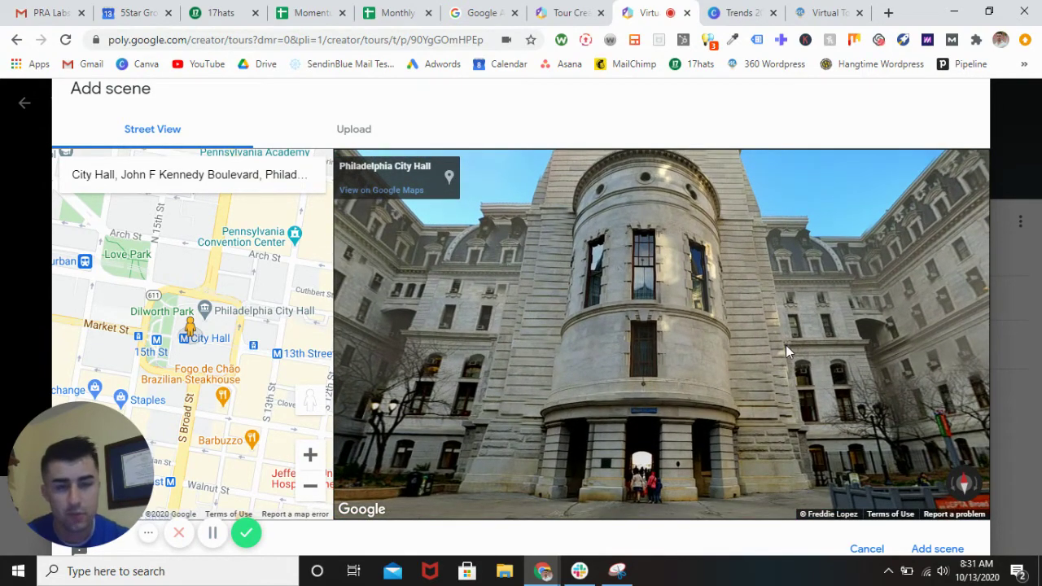
{"action": "left_click_drag", "start_coordinate": [785, 345], "coordinate": [843, 352]}
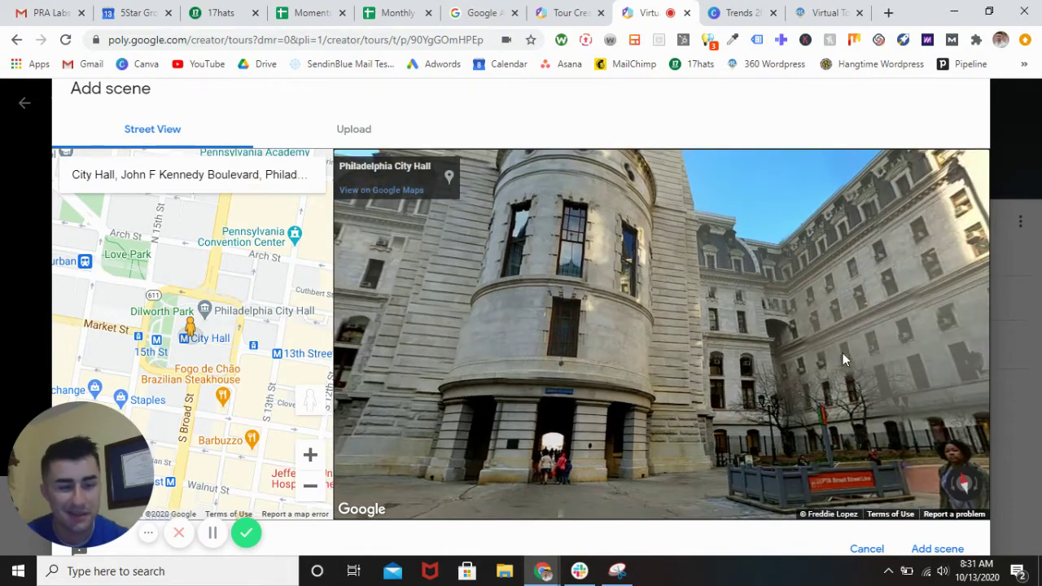
Add City Hall as a scene and save a starting view centred on the columned tower
{"action": "left_click", "coordinate": [920, 548]}
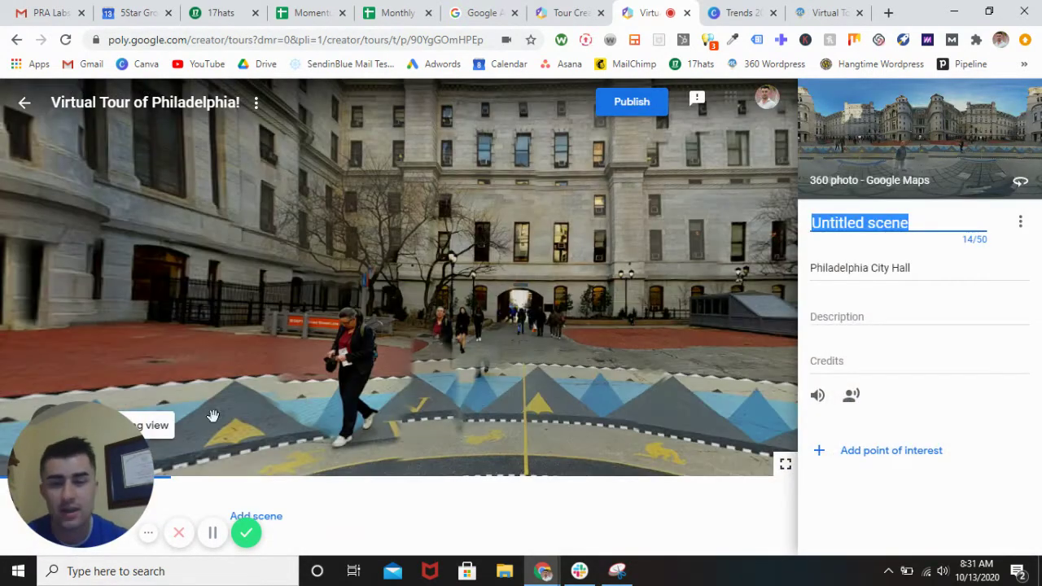
{"action": "left_click_drag", "start_coordinate": [60, 493], "coordinate": [49, 325]}
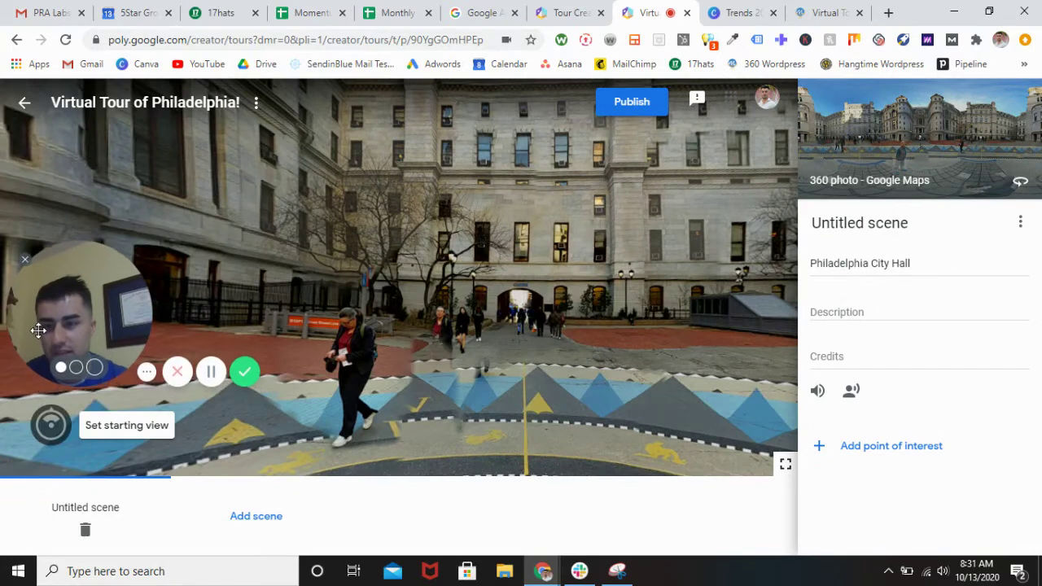
{"action": "left_click", "coordinate": [98, 434]}
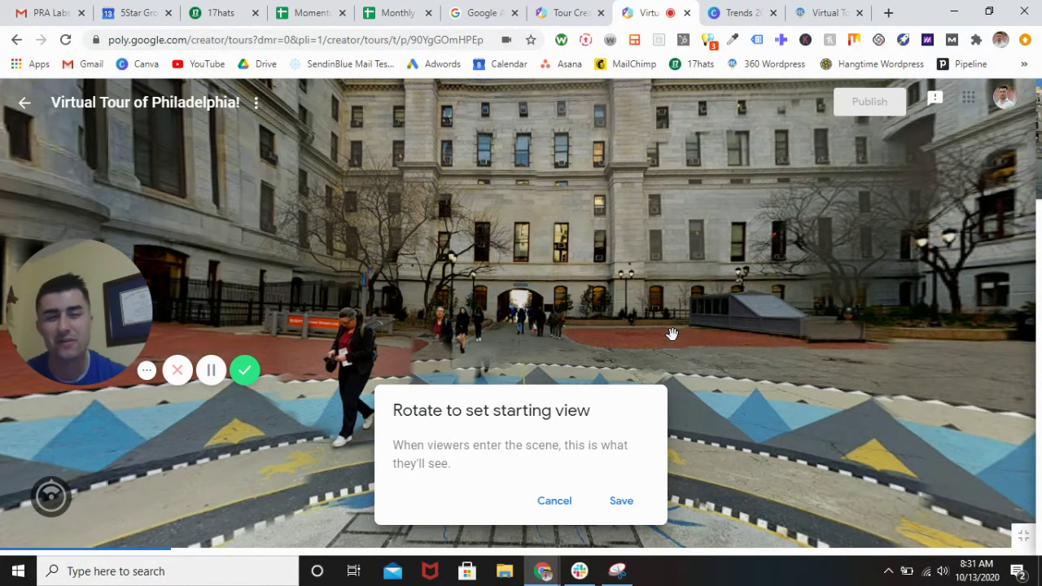
{"action": "left_click_drag", "start_coordinate": [609, 339], "coordinate": [750, 356]}
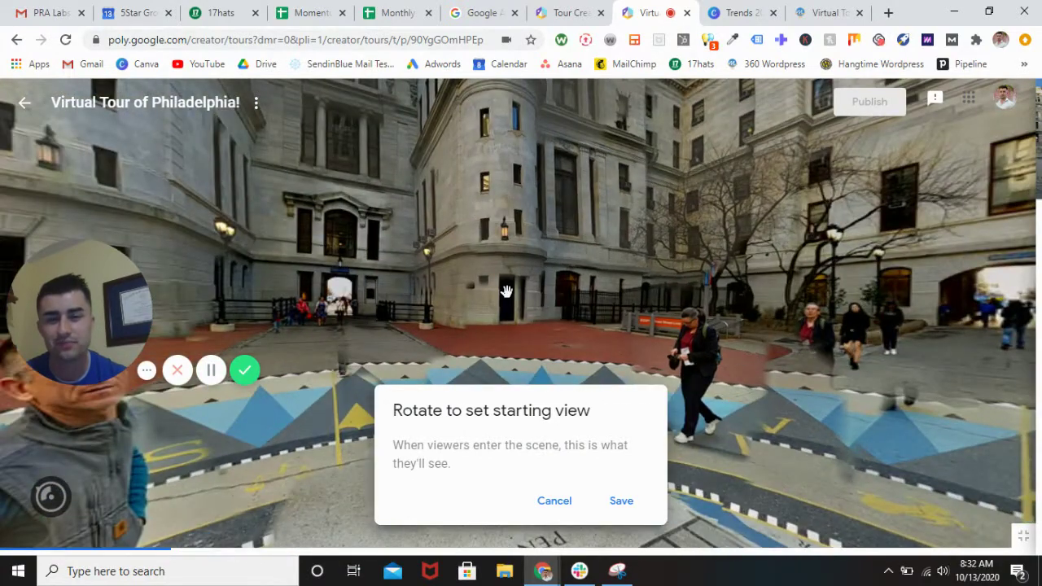
{"action": "left_click_drag", "start_coordinate": [506, 292], "coordinate": [390, 295]}
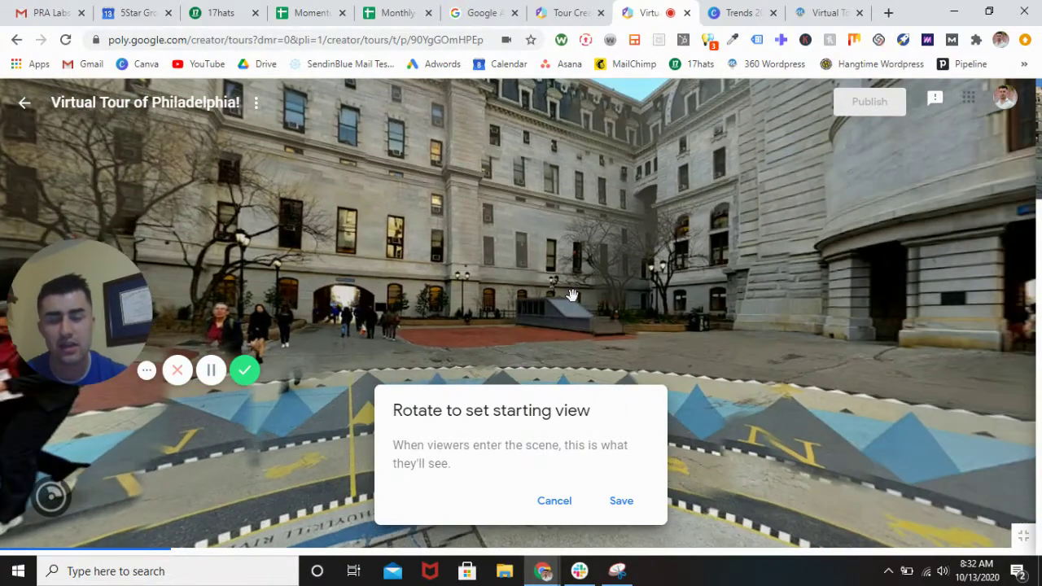
{"action": "left_click_drag", "start_coordinate": [572, 295], "coordinate": [506, 307]}
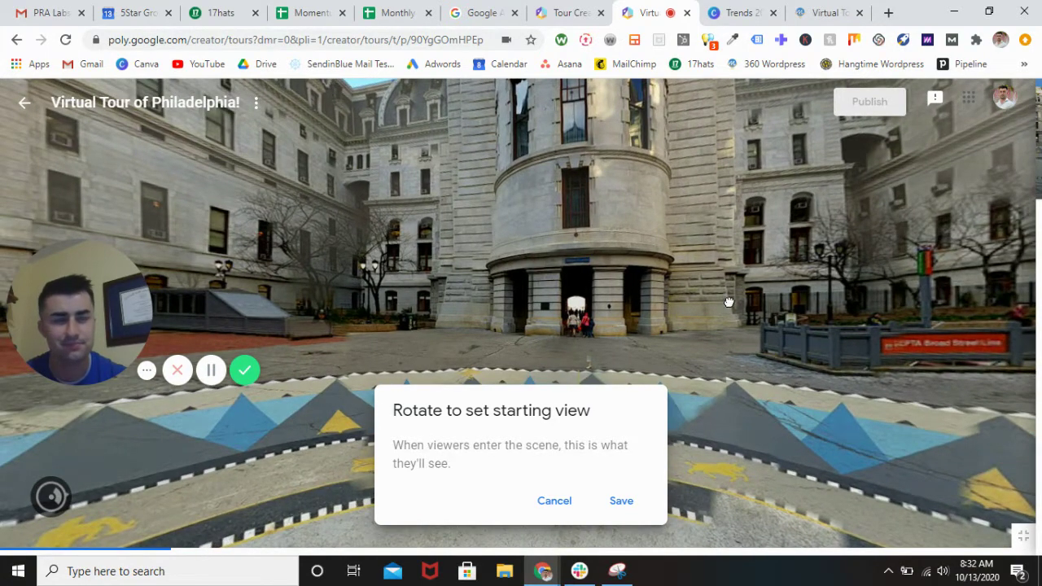
{"action": "mouse_move", "coordinate": [729, 303]}
{"action": "left_mouse_down"}
{"action": "mouse_move", "coordinate": [714, 304]}
{"action": "mouse_move", "coordinate": [731, 298]}
{"action": "left_mouse_up"}
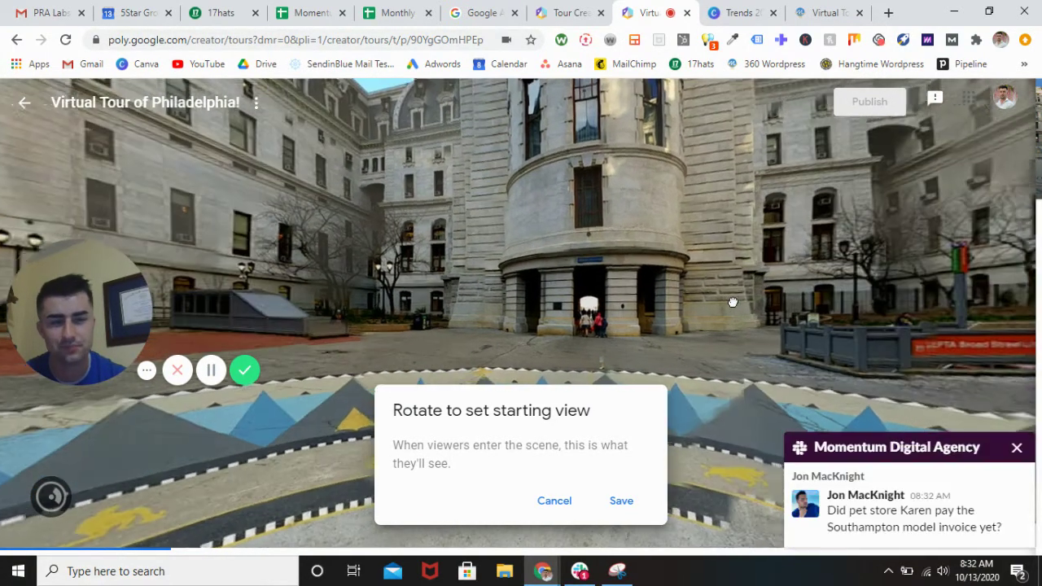
{"action": "left_click", "coordinate": [1018, 449]}
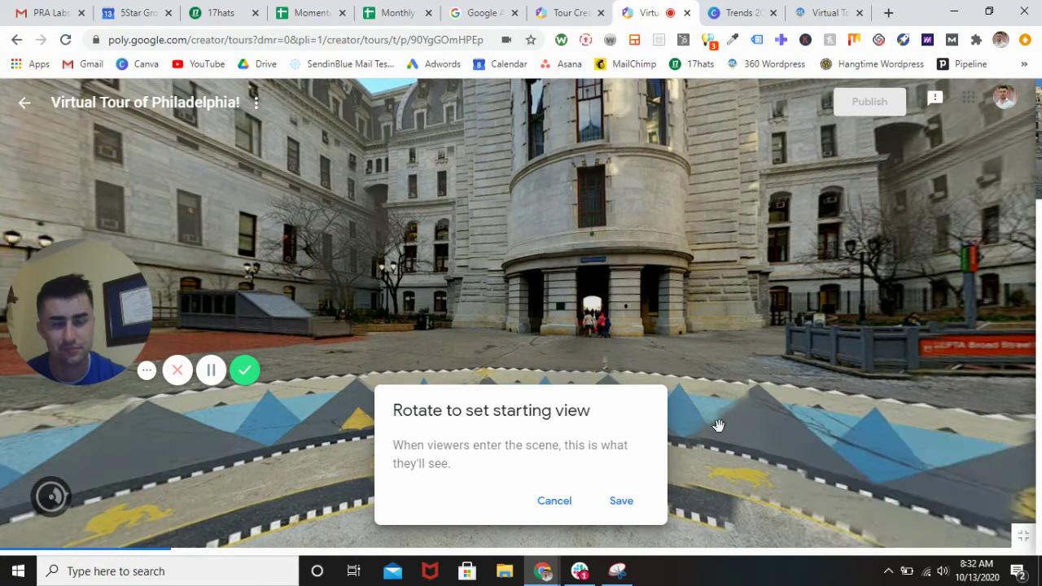
{"action": "left_click", "coordinate": [622, 503]}
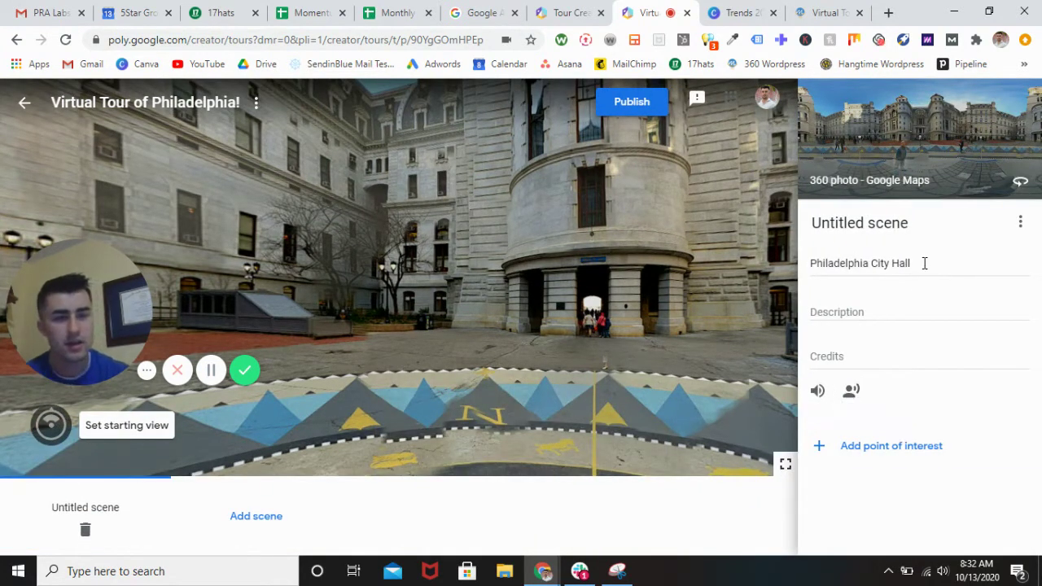
{"action": "left_click_drag", "start_coordinate": [925, 263], "coordinate": [780, 263]}
{"action": "right_click", "coordinate": [824, 265]}
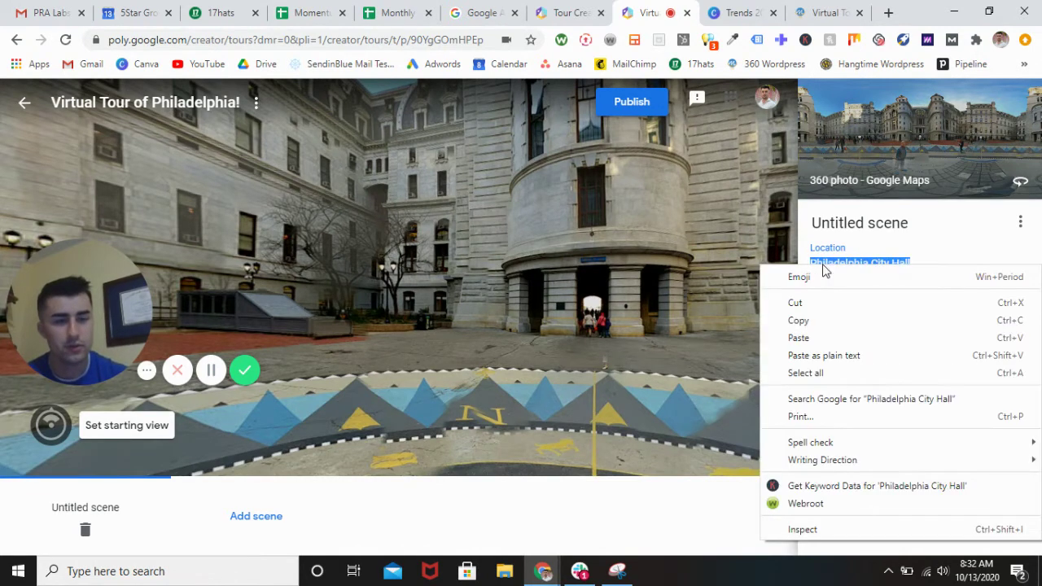
{"action": "left_click", "coordinate": [793, 321]}
{"action": "left_click", "coordinate": [926, 222]}
{"action": "key", "text": "BackSpace"}
{"action": "key", "text": "BackSpace"}
{"action": "key", "text": "BackSpace"}
{"action": "key", "text": "BackSpace"}
{"action": "key", "text": "BackSpace"}
{"action": "key", "text": "BackSpace"}
{"action": "key", "text": "BackSpace"}
{"action": "key", "text": "BackSpace"}
{"action": "key", "text": "BackSpace"}
{"action": "key", "text": "BackSpace"}
{"action": "key", "text": "BackSpace"}
{"action": "key", "text": "BackSpace"}
{"action": "key", "text": "BackSpace"}
{"action": "key", "text": "BackSpace"}
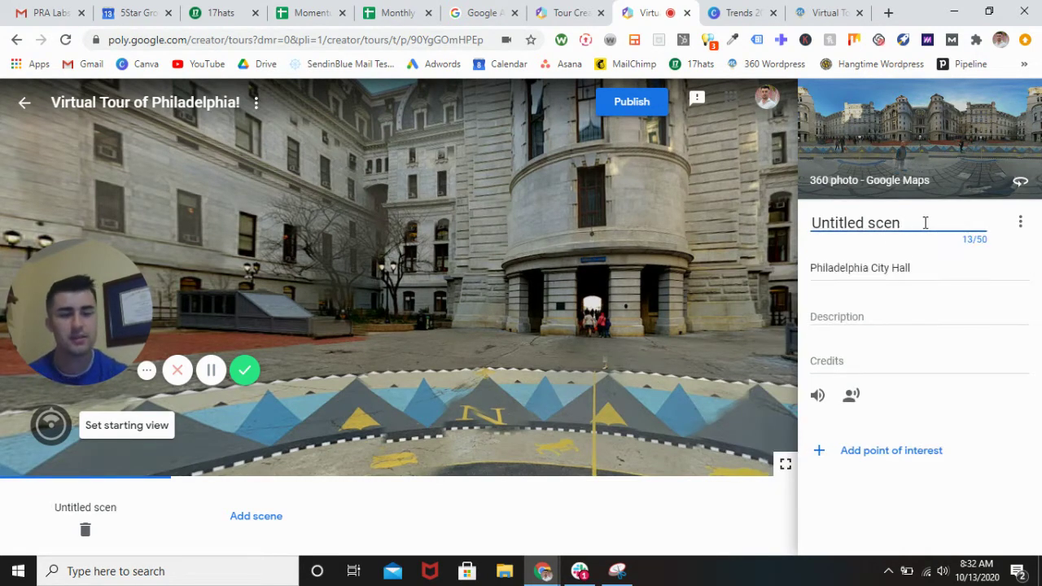
{"action": "key", "text": "ctrl+v"}
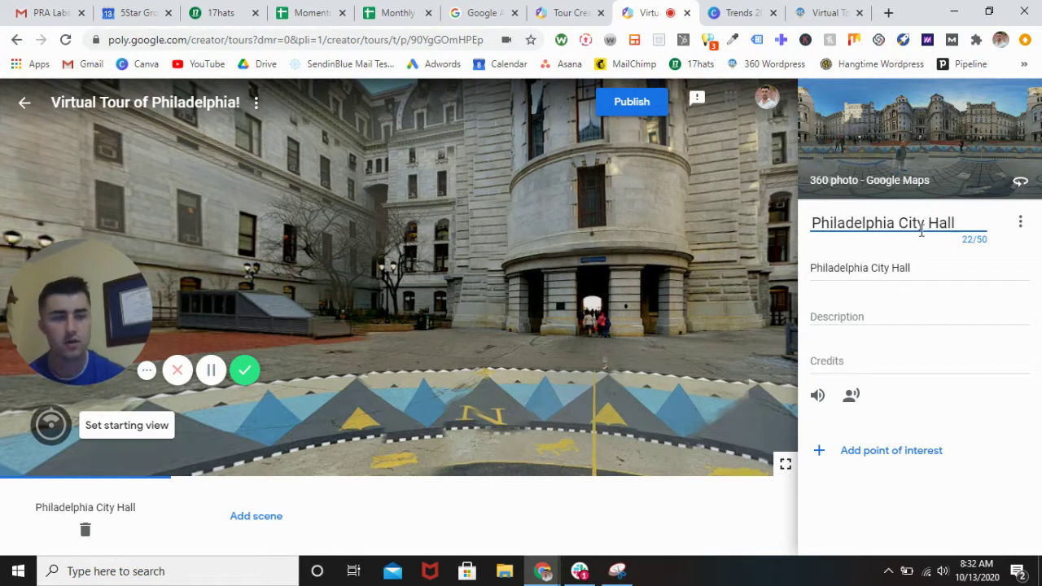
{"action": "left_click", "coordinate": [863, 319]}
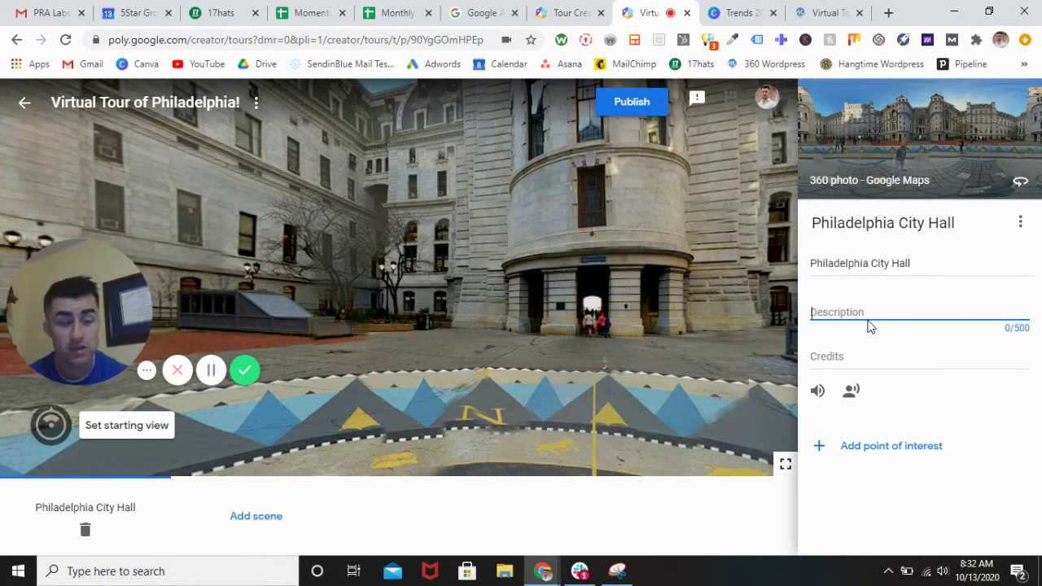
{"action": "left_click", "coordinate": [916, 356]}
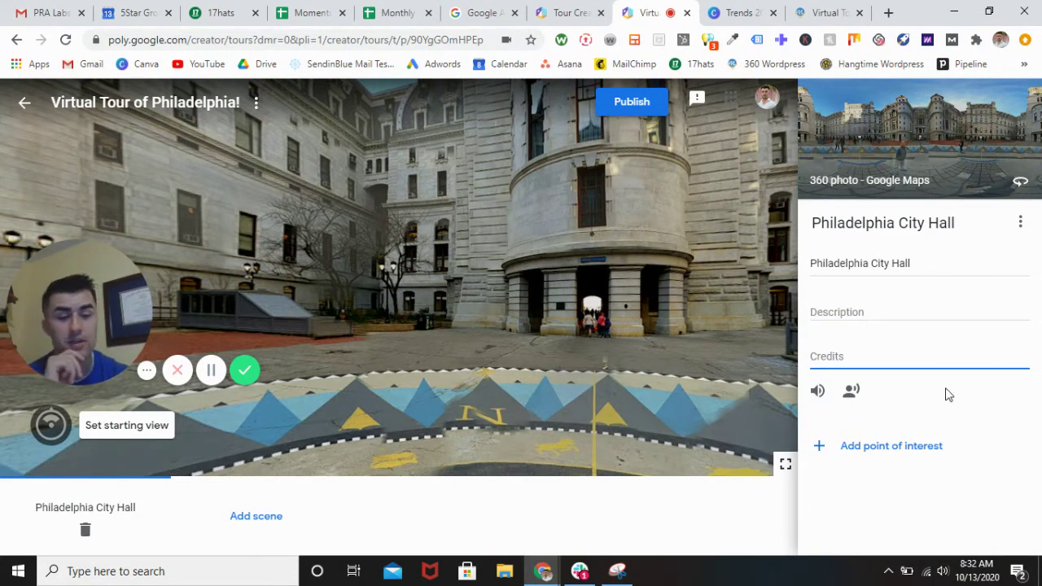
{"action": "left_click", "coordinate": [818, 390]}
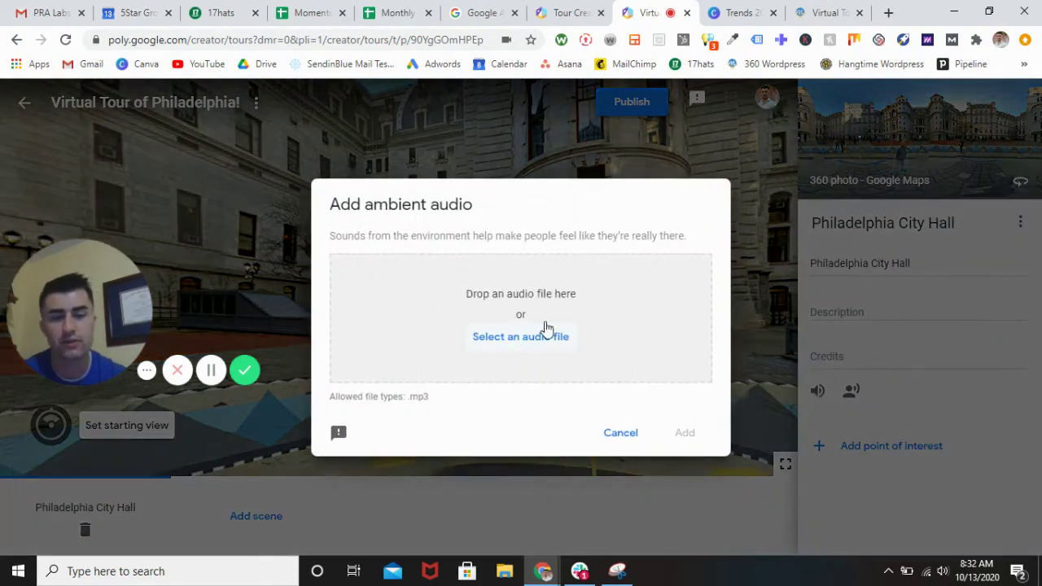
{"action": "left_click", "coordinate": [619, 433]}
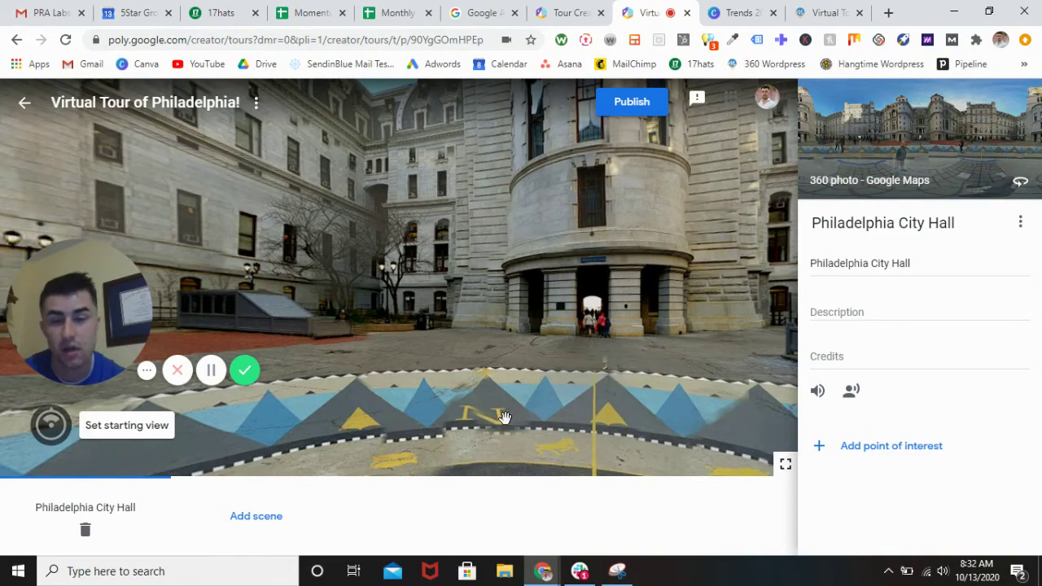
{"action": "left_click_drag", "start_coordinate": [471, 411], "coordinate": [431, 415]}
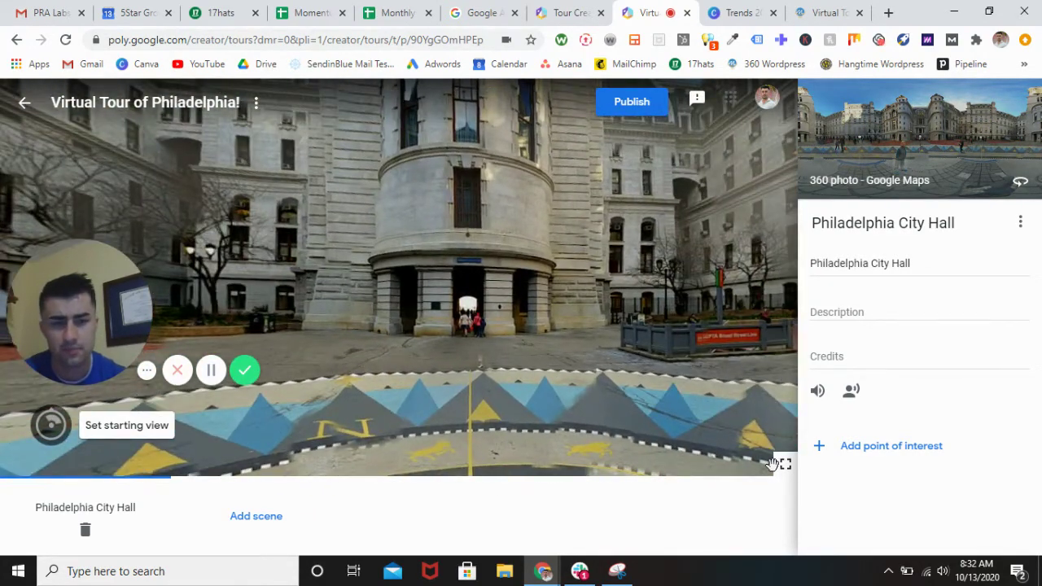
Replace the search with 'liberty bell', pick Liberty Bell, Market Street, and add it as a scene
{"action": "left_click", "coordinate": [254, 521]}
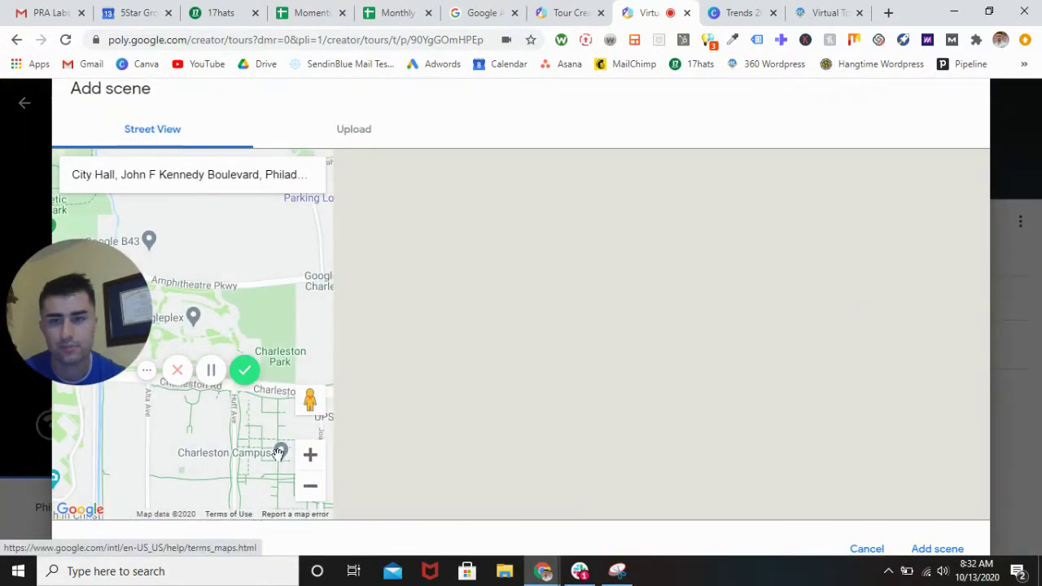
{"action": "left_click_drag", "start_coordinate": [74, 177], "coordinate": [544, 213]}
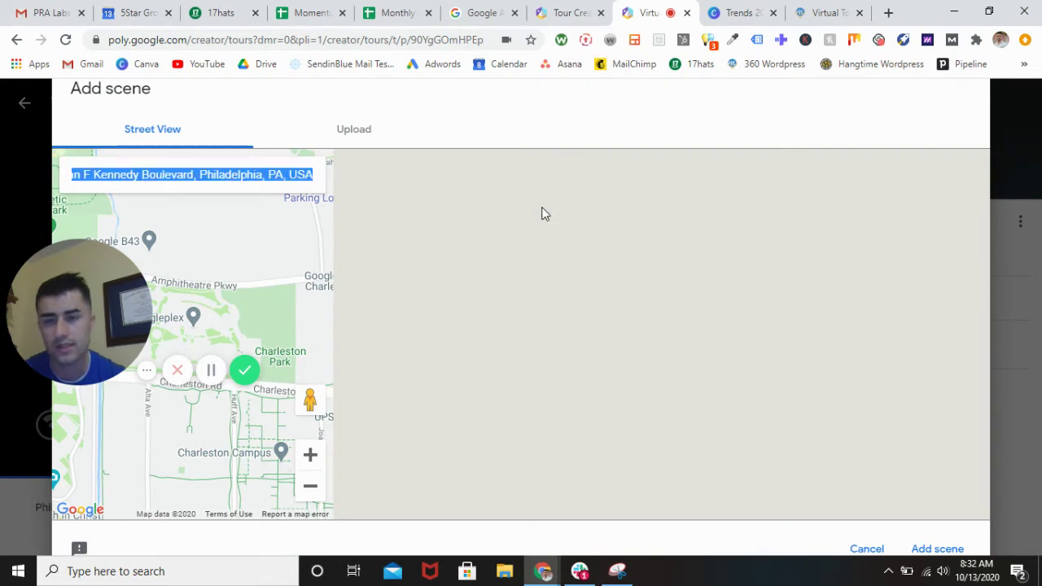
{"action": "key", "text": "BackSpace"}
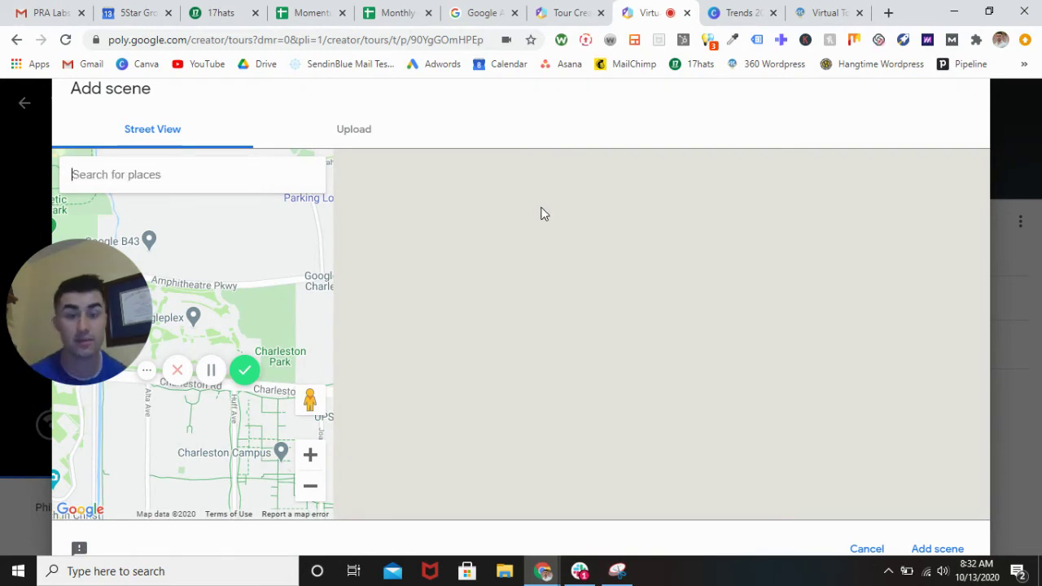
{"action": "type", "text": "libert"}
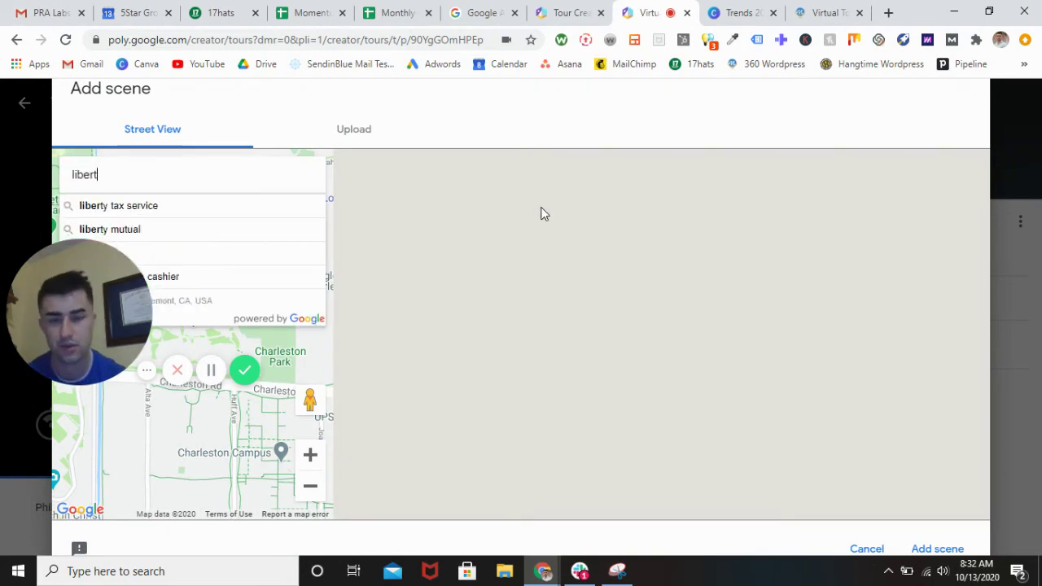
{"action": "type", "text": "y bell"}
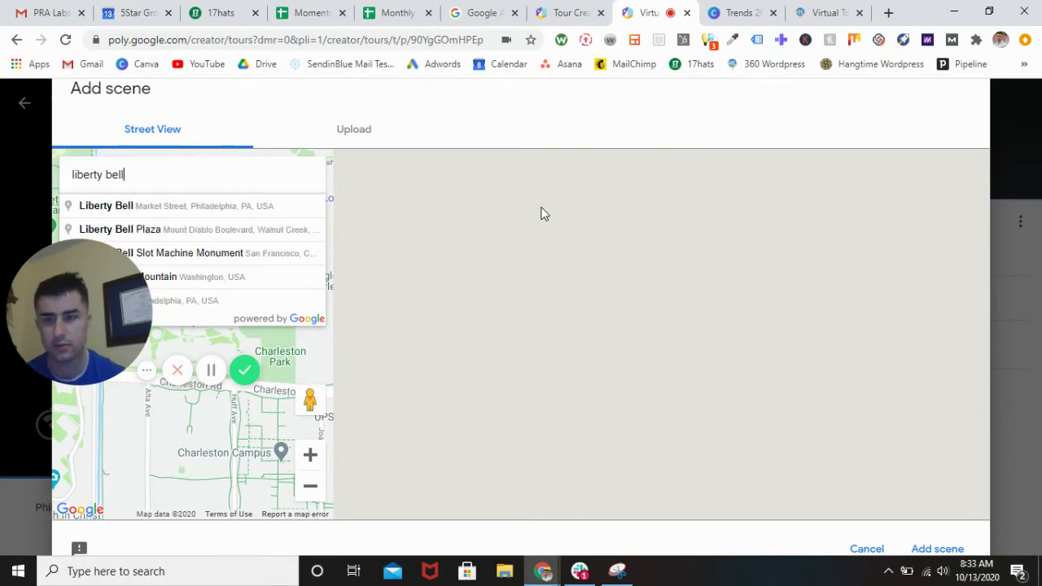
{"action": "left_click", "coordinate": [254, 210]}
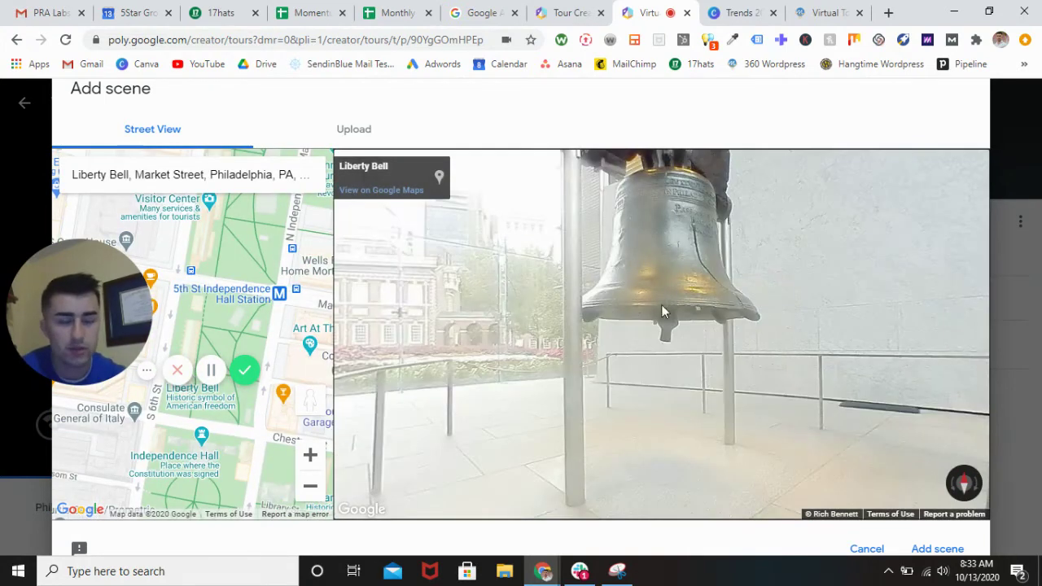
{"action": "left_click_drag", "start_coordinate": [661, 304], "coordinate": [781, 375]}
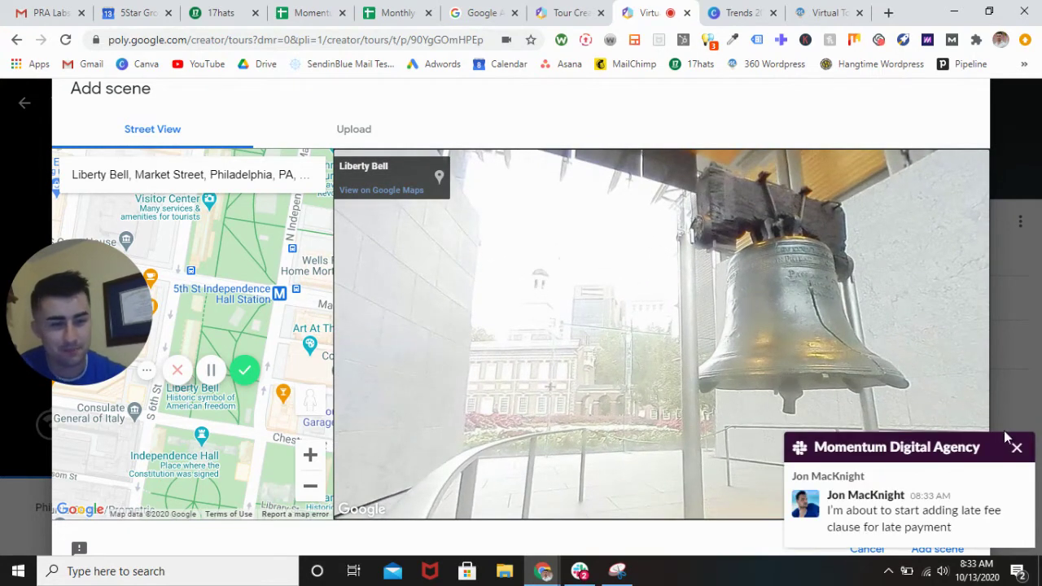
{"action": "left_click", "coordinate": [1016, 450]}
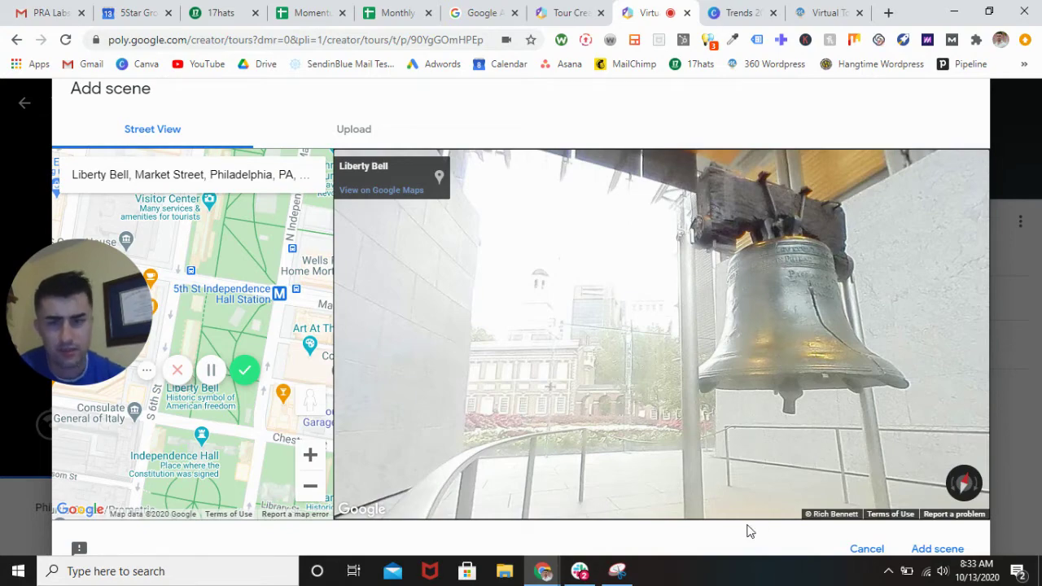
{"action": "left_click", "coordinate": [938, 550]}
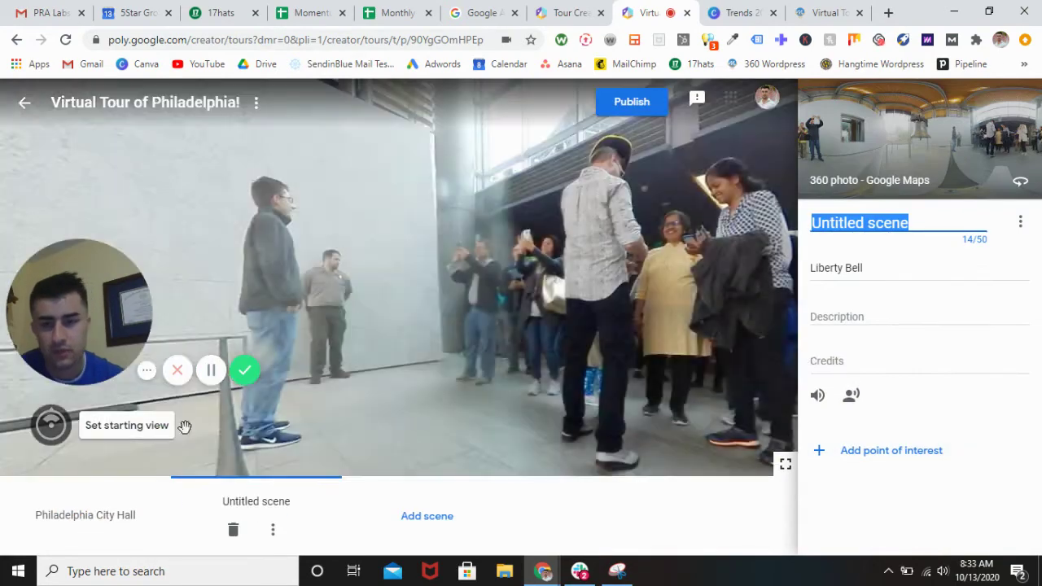
Save the Liberty Bell scene's starting view facing the bell
{"action": "left_click", "coordinate": [130, 425]}
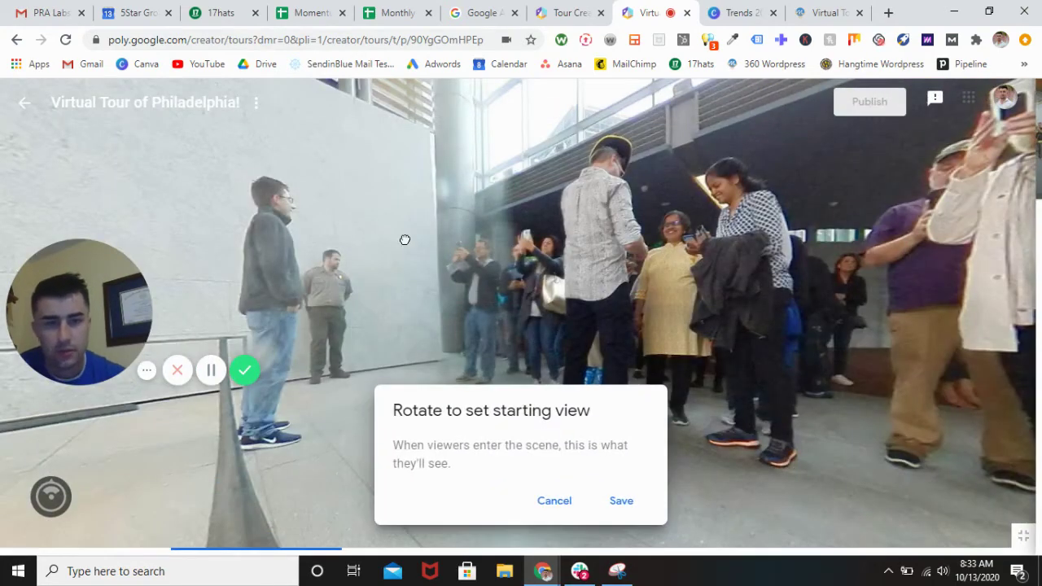
{"action": "left_click_drag", "start_coordinate": [404, 240], "coordinate": [513, 283]}
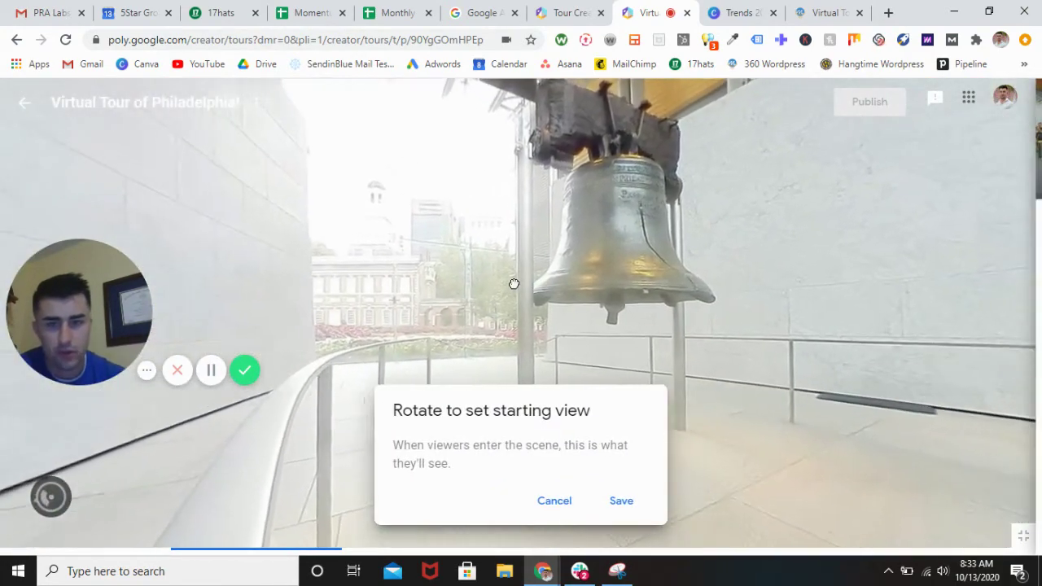
{"action": "left_click", "coordinate": [619, 501]}
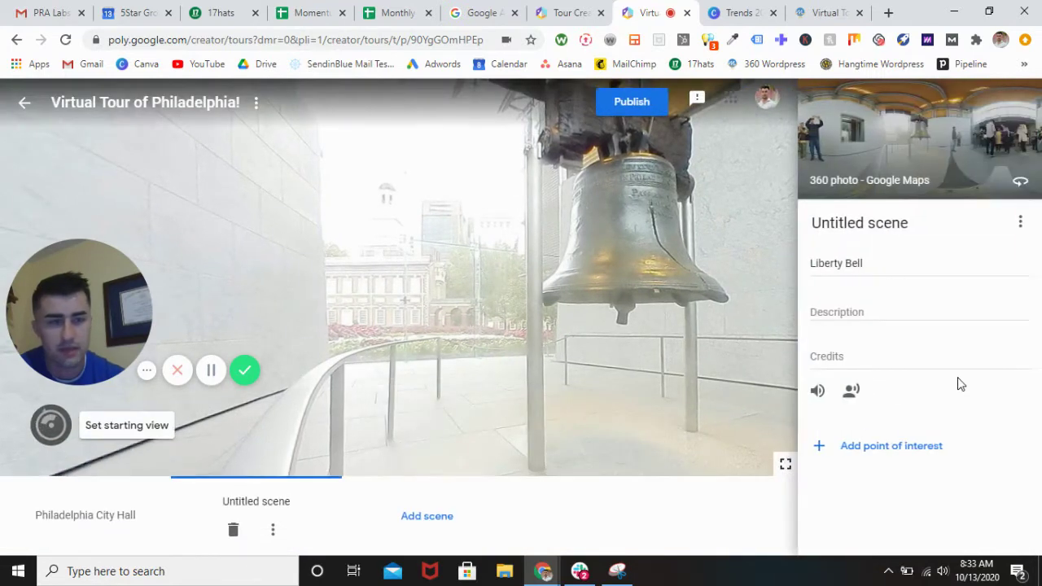
Title the scene 'Liberty Bell' by pasting the location text over Untitled scene
{"action": "left_click_drag", "start_coordinate": [889, 266], "coordinate": [804, 272]}
{"action": "key", "text": "ctrl+c"}
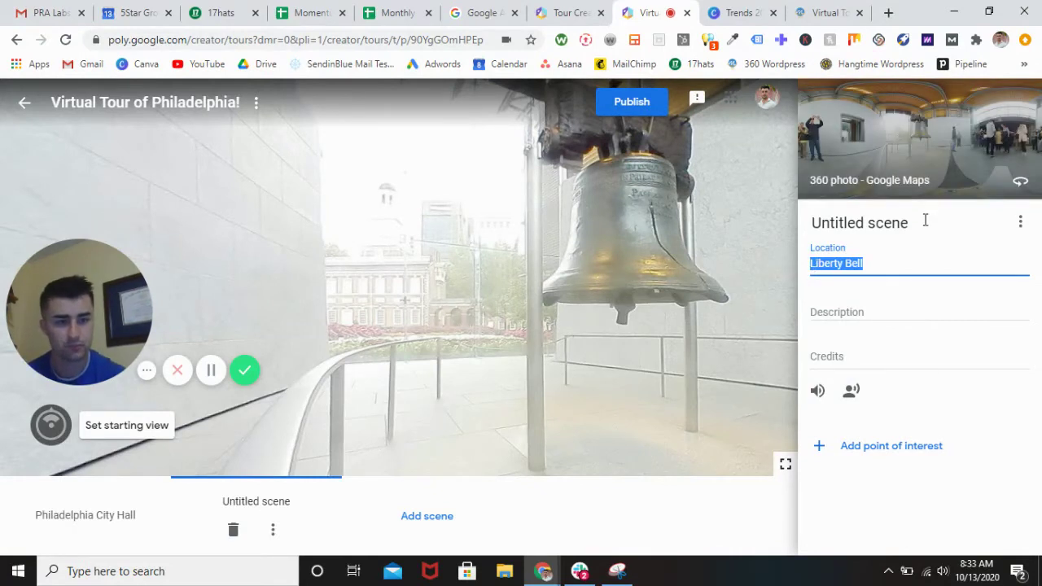
{"action": "left_click_drag", "start_coordinate": [925, 223], "coordinate": [752, 223]}
{"action": "key", "text": "BackSpace"}
{"action": "key", "text": "ctrl+v"}
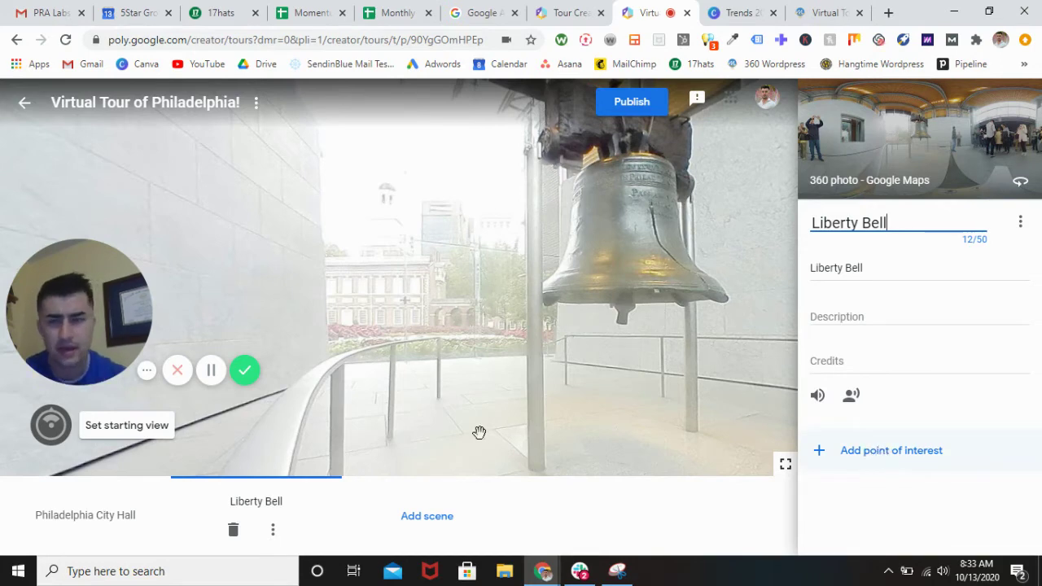
Search 'Lincoln Financi', choose Lincoln Financial Field, and add its stadium panorama as a scene
{"action": "left_click", "coordinate": [439, 511]}
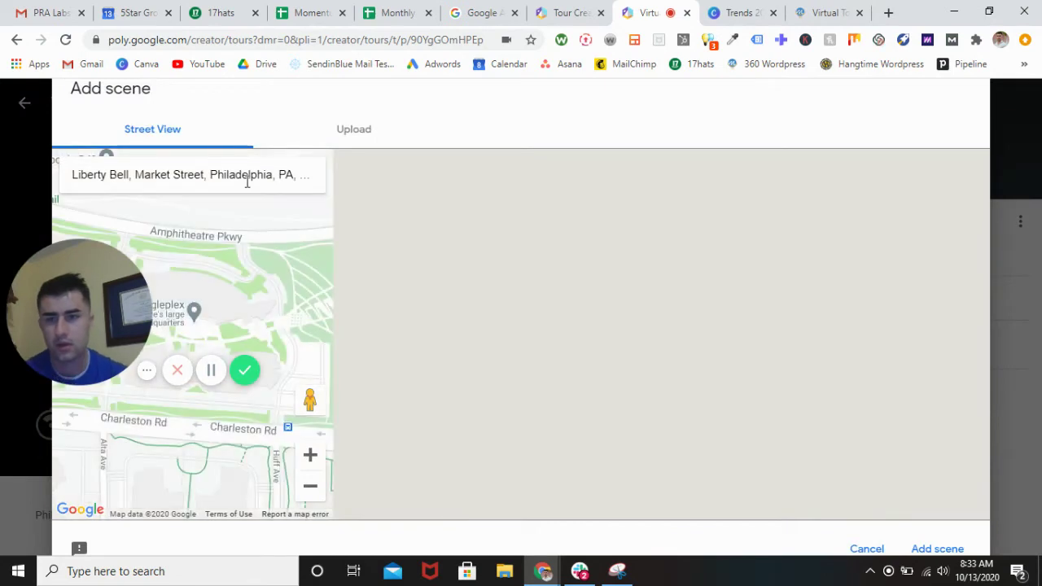
{"action": "left_click_drag", "start_coordinate": [72, 172], "coordinate": [381, 168]}
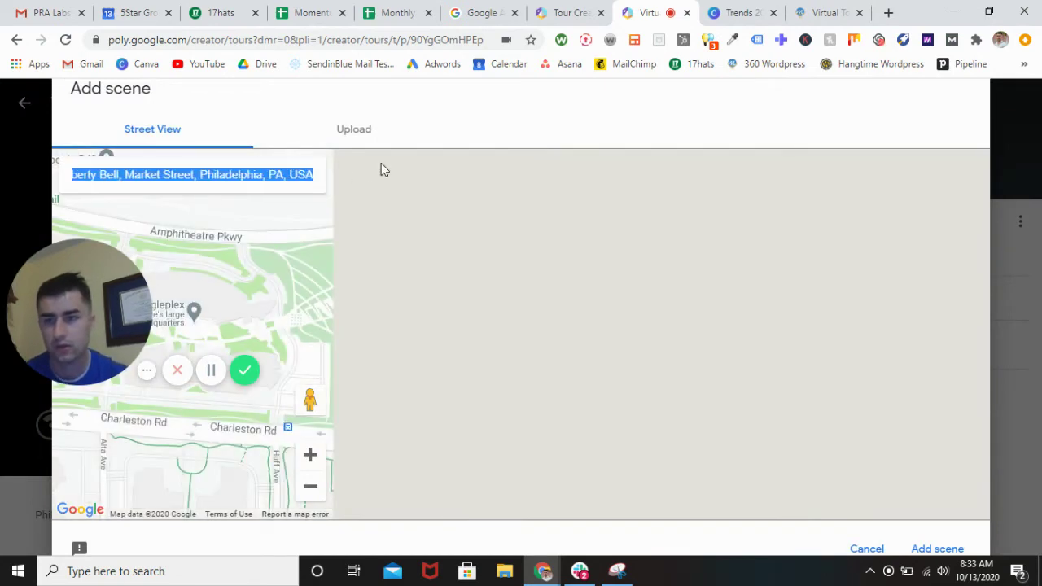
{"action": "key", "text": "BackSpace"}
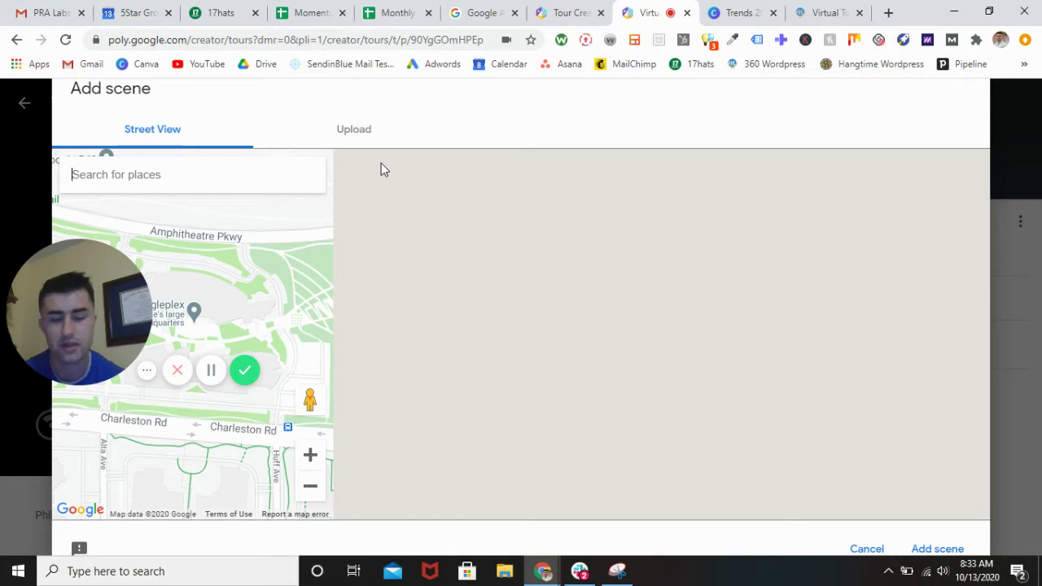
{"action": "type", "text": "Lincoln Financi"}
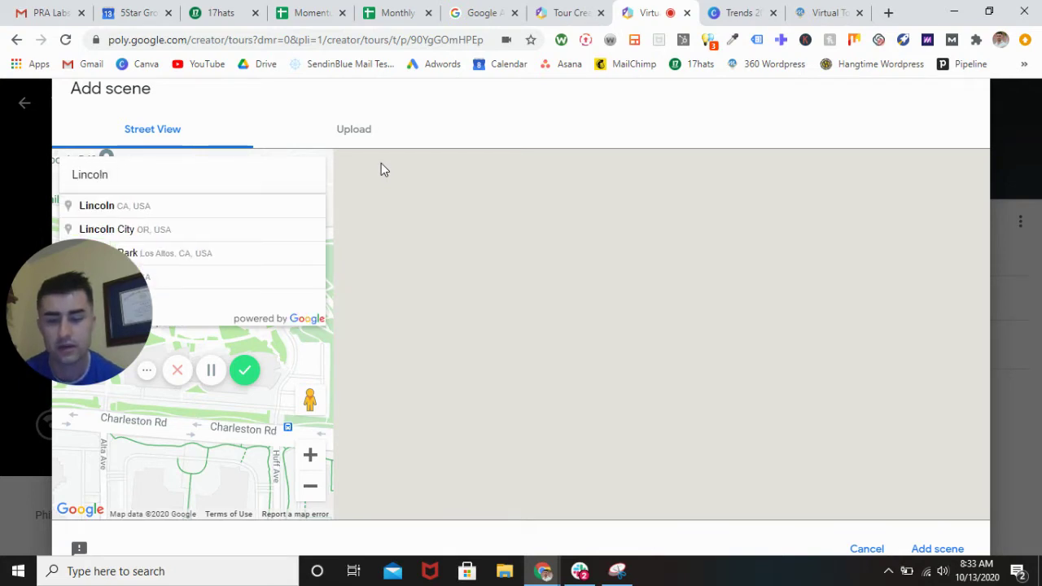
{"action": "left_click", "coordinate": [246, 228]}
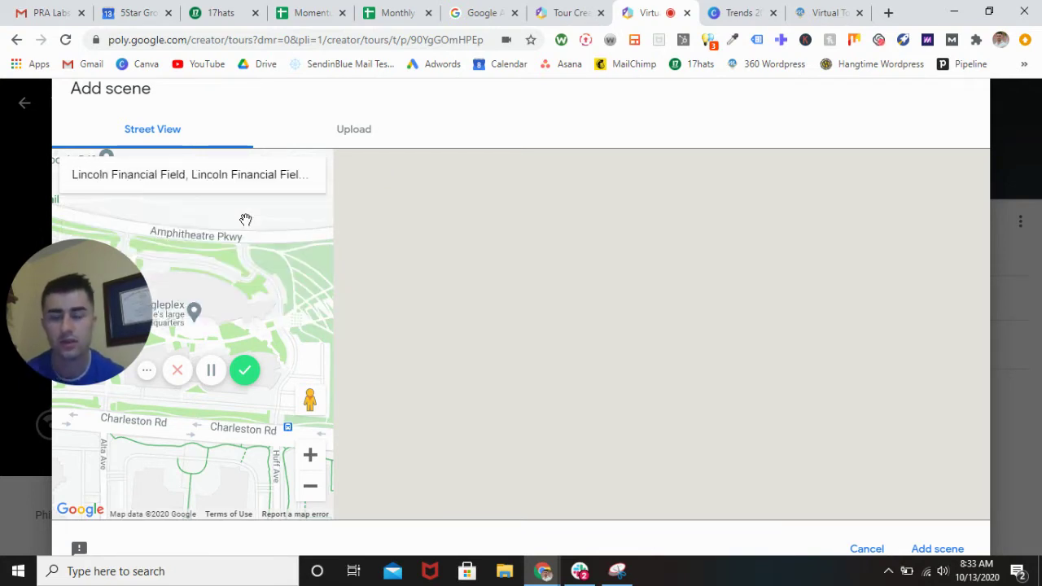
{"action": "left_click_drag", "start_coordinate": [753, 289], "coordinate": [565, 318]}
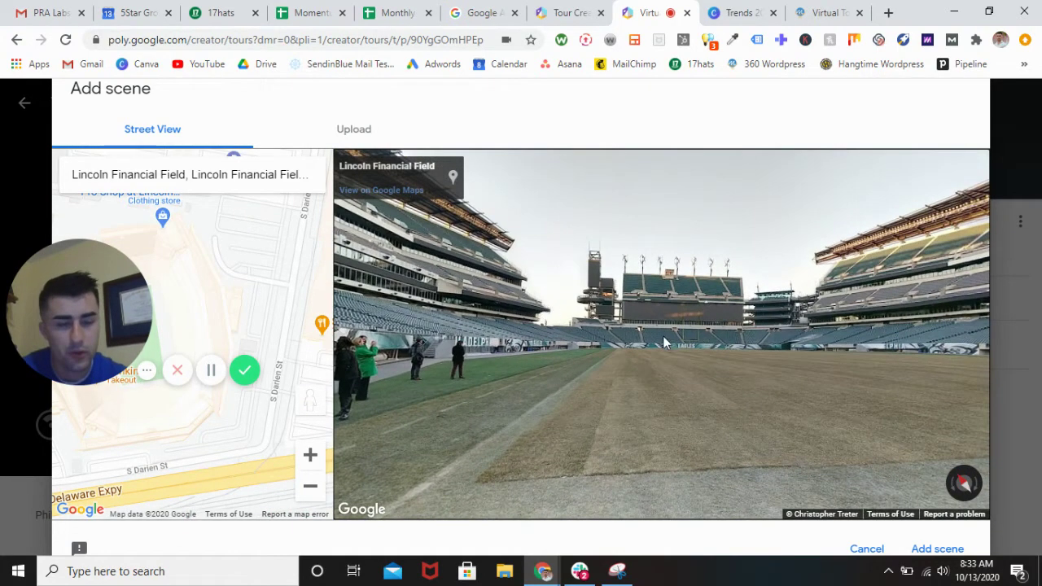
{"action": "left_click_drag", "start_coordinate": [664, 342], "coordinate": [595, 336]}
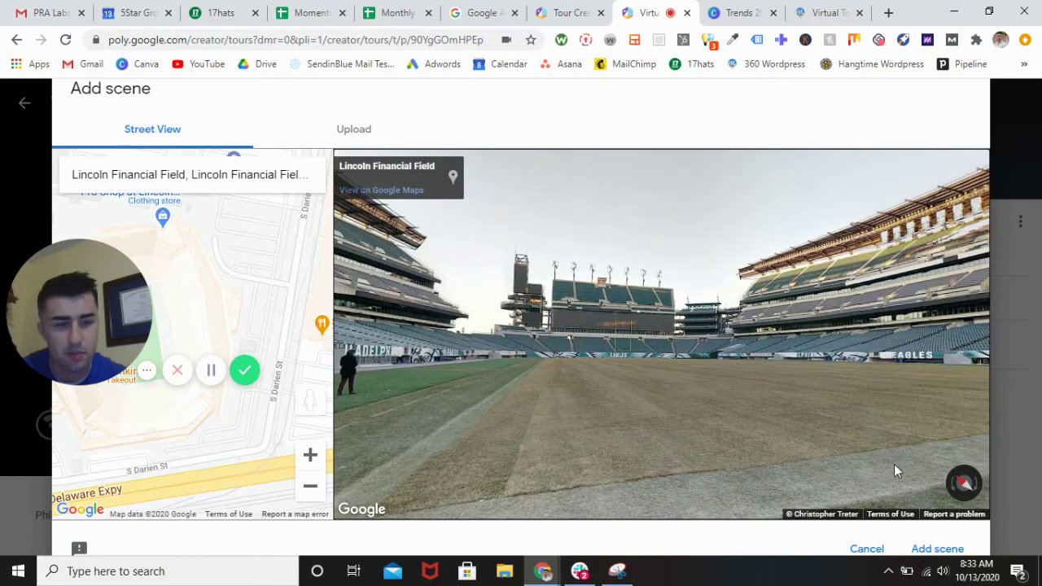
{"action": "left_click", "coordinate": [929, 550]}
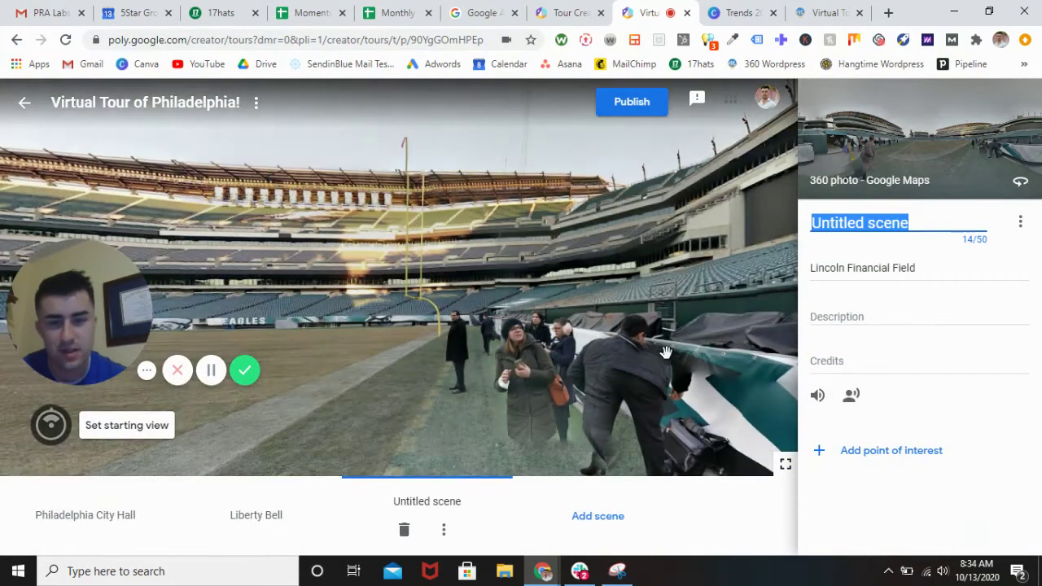
Save the stadium scene's starting view looking down the field past the goalpost to the far stands
{"action": "left_click", "coordinate": [158, 425]}
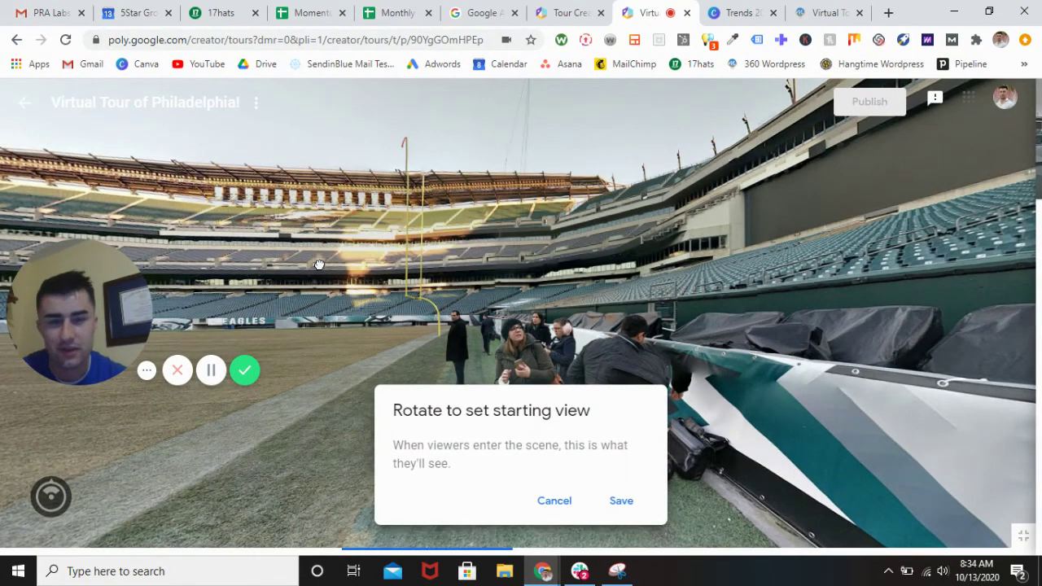
{"action": "left_click_drag", "start_coordinate": [499, 264], "coordinate": [606, 271]}
{"action": "left_click_drag", "start_coordinate": [440, 252], "coordinate": [657, 263]}
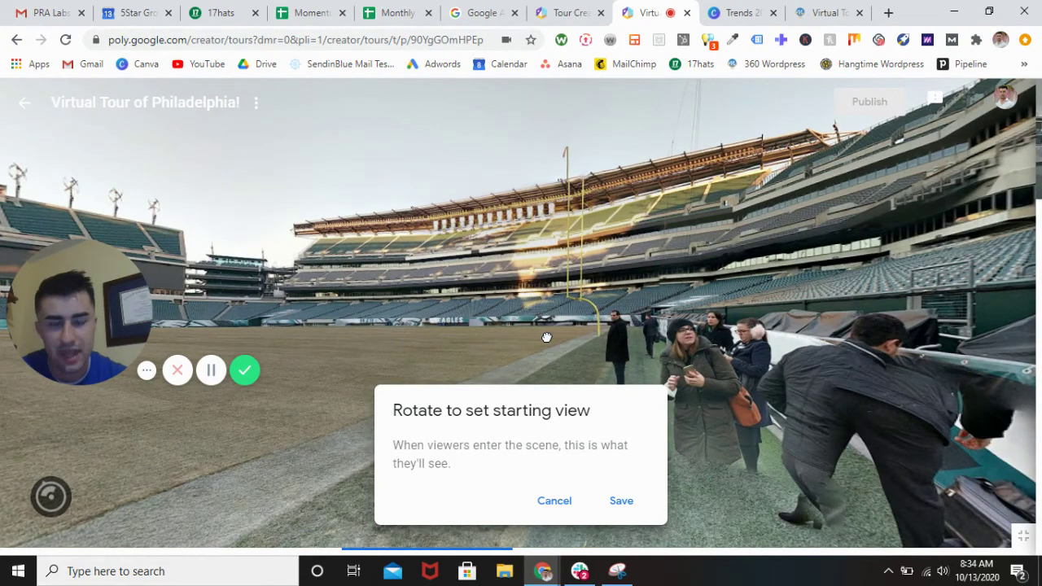
{"action": "left_click_drag", "start_coordinate": [546, 337], "coordinate": [429, 338]}
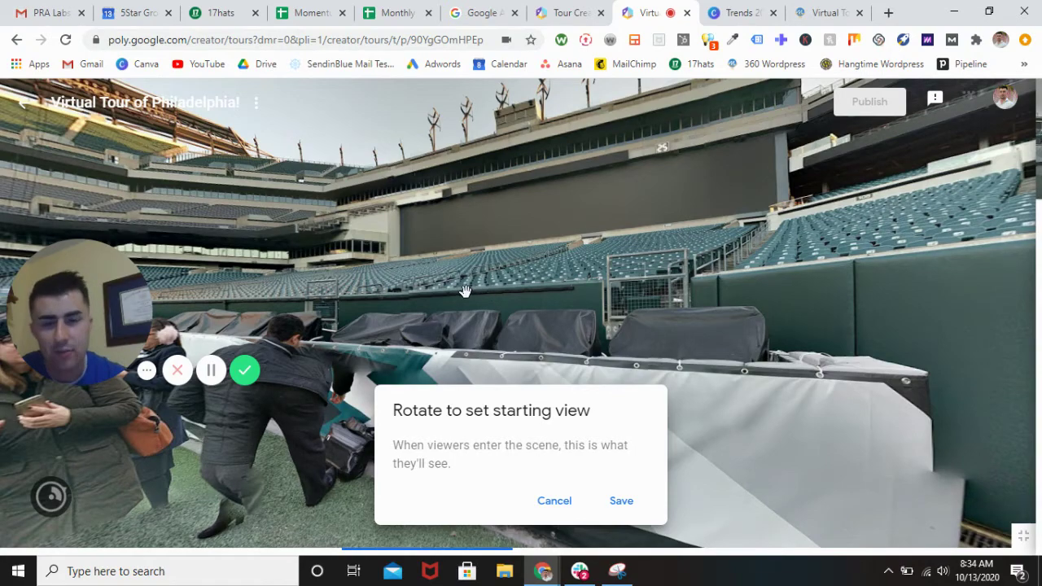
{"action": "left_click_drag", "start_coordinate": [362, 330], "coordinate": [549, 315]}
{"action": "left_click", "coordinate": [626, 505]}
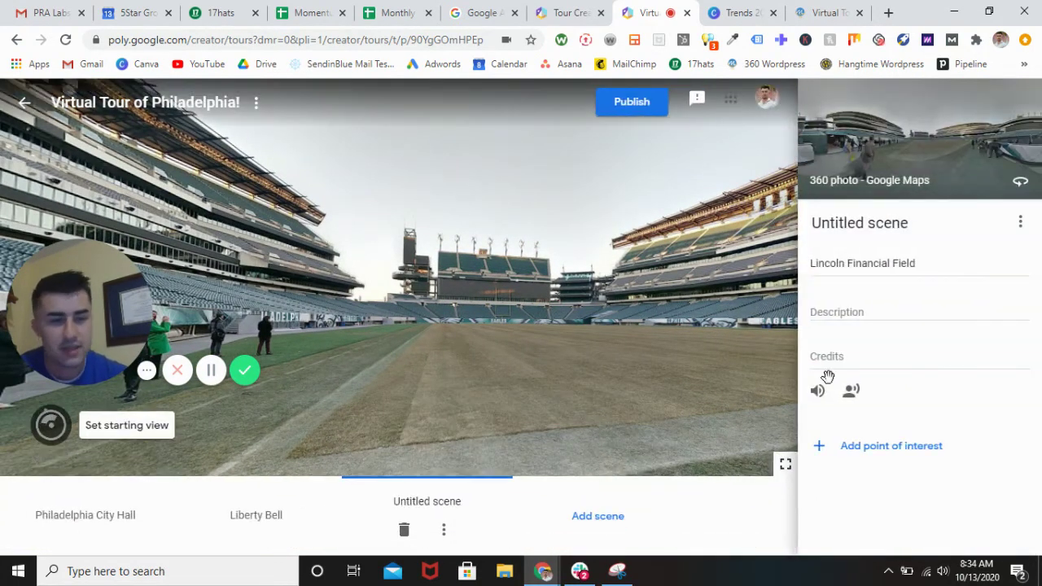
Paste 'Lincoln Financial Field' as the third scene's title, then return to the tours list
{"action": "left_click_drag", "start_coordinate": [932, 266], "coordinate": [811, 264]}
{"action": "key", "text": "ctrl+c"}
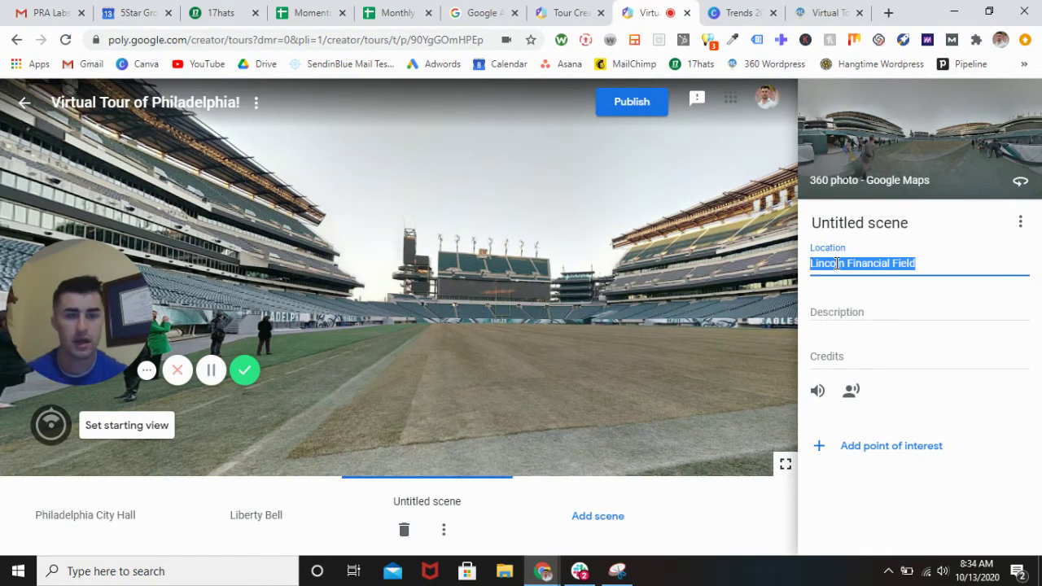
{"action": "left_click", "coordinate": [920, 221]}
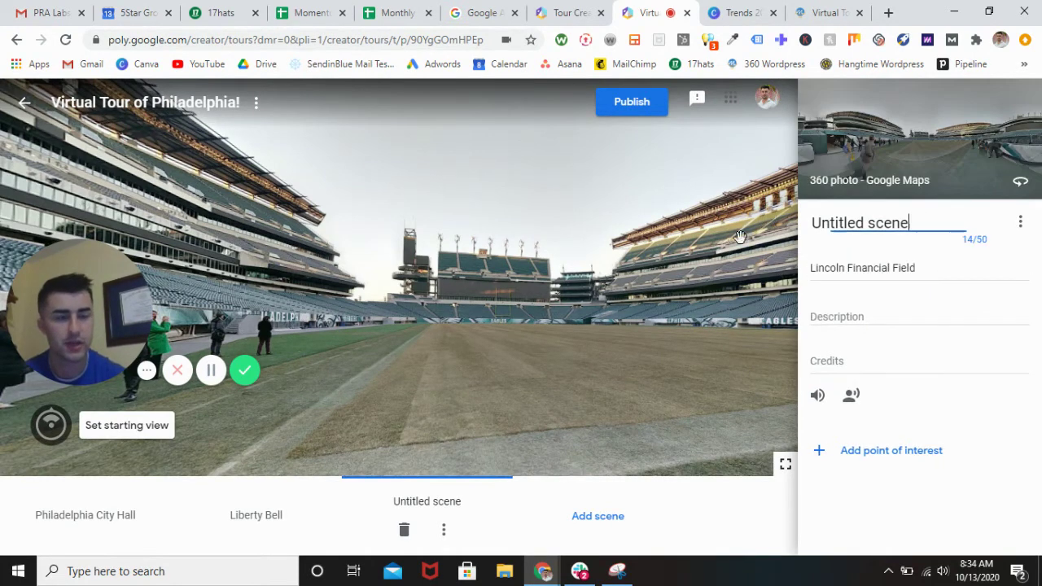
{"action": "key", "text": "ctrl+a"}
{"action": "key", "text": "ctrl+v"}
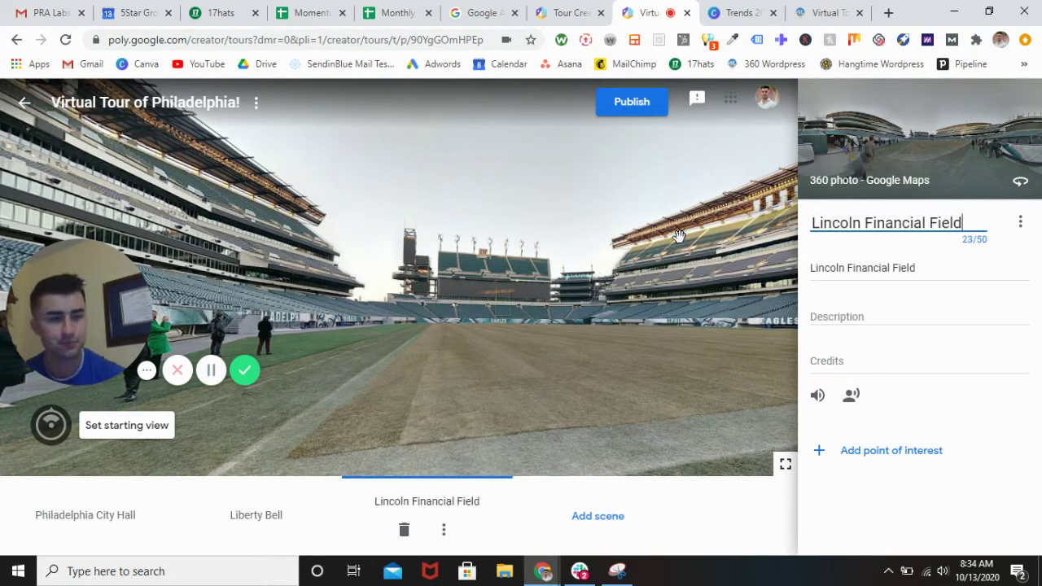
{"action": "left_click", "coordinate": [741, 521]}
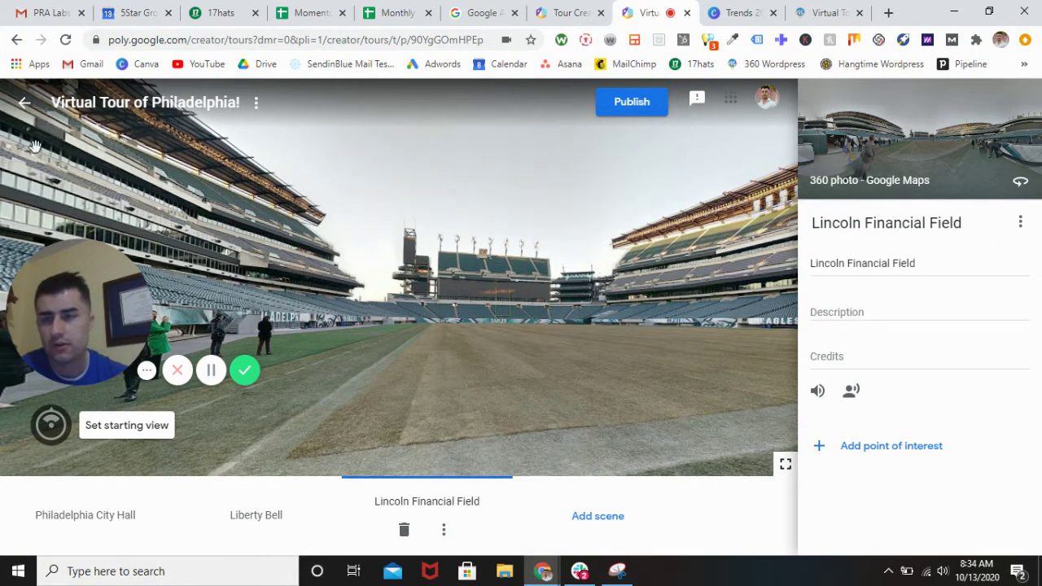
{"action": "left_click", "coordinate": [26, 105]}
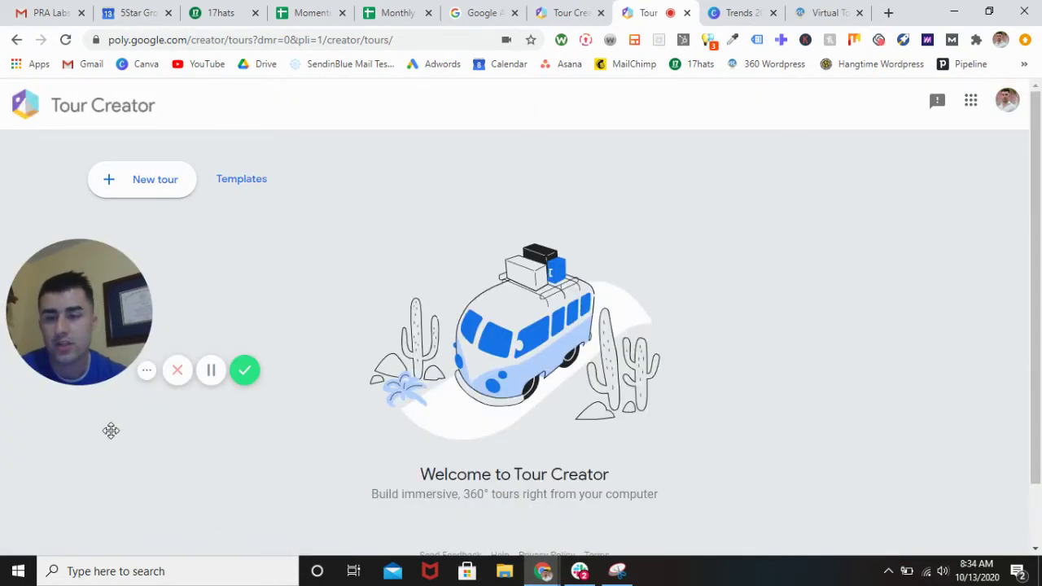
Open the Virtual Tour of Philadelphia! draft and check its City Hall, Liberty Bell and Lincoln Financial Field scenes
{"action": "left_click_drag", "start_coordinate": [106, 312], "coordinate": [118, 474]}
{"action": "scroll", "coordinate": [372, 268], "scroll_direction": "down", "scroll_amount": 1}
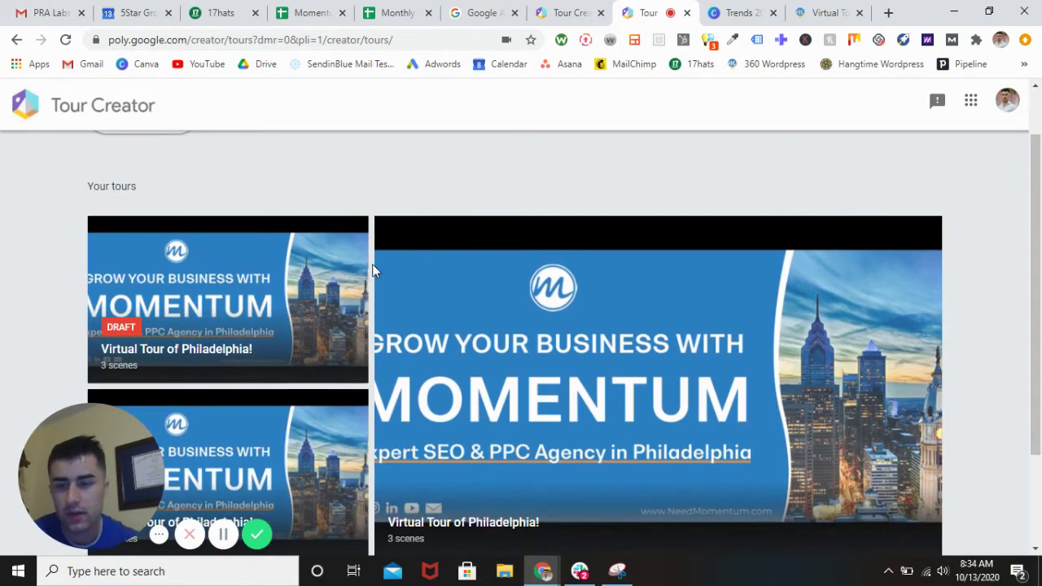
{"action": "left_click", "coordinate": [247, 293]}
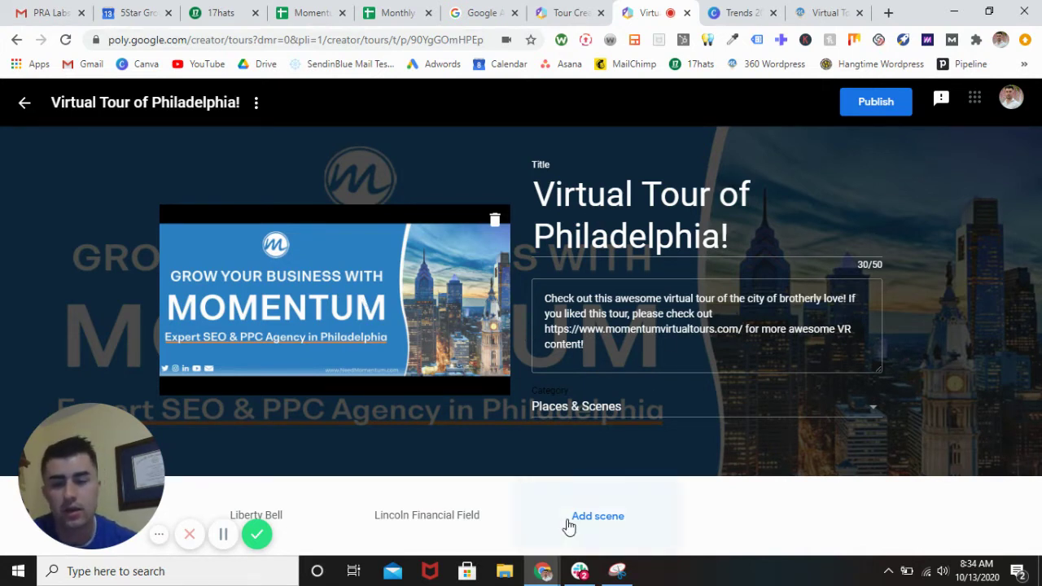
{"action": "left_click_drag", "start_coordinate": [91, 476], "coordinate": [76, 349]}
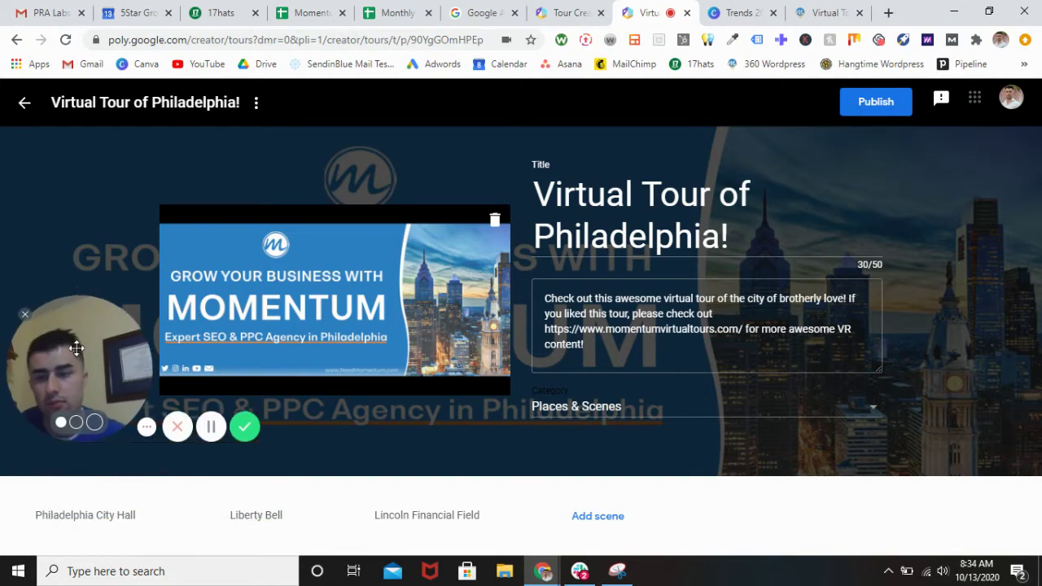
{"action": "left_click", "coordinate": [112, 519]}
{"action": "left_click", "coordinate": [244, 525]}
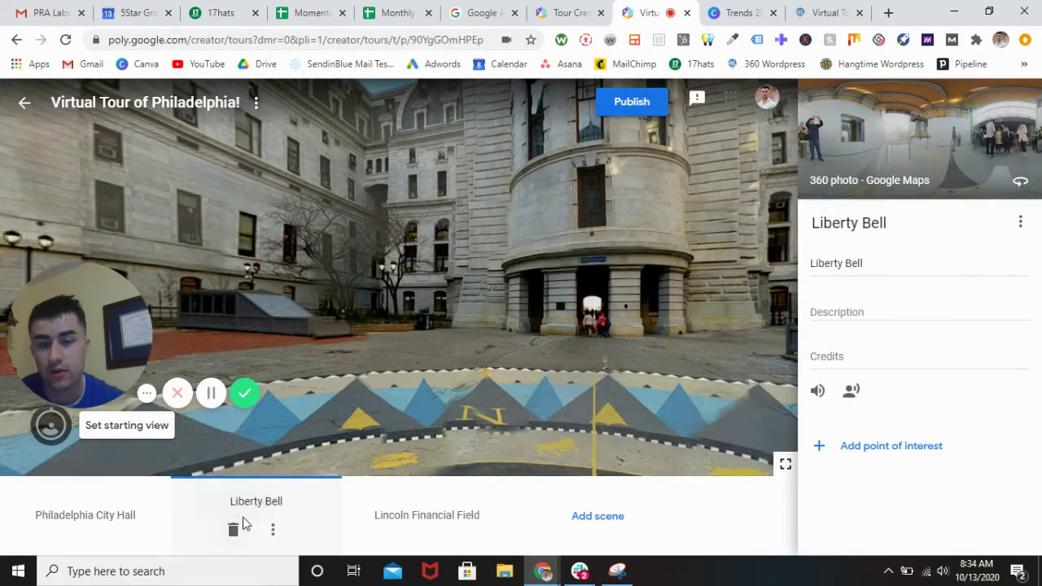
{"action": "left_click", "coordinate": [399, 523]}
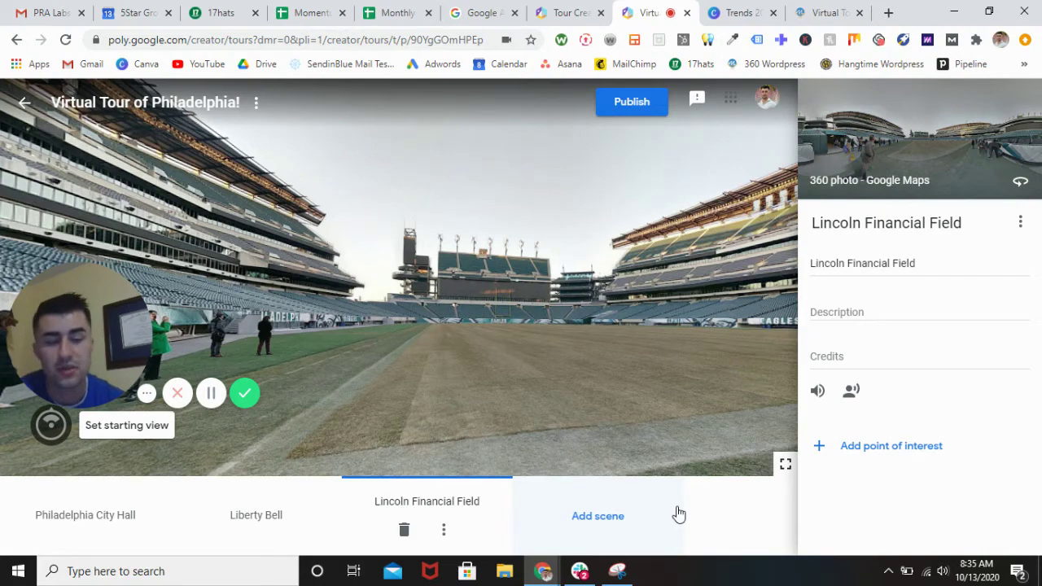
Go back to the tours list and reopen the draft from its card
{"action": "left_click", "coordinate": [24, 103]}
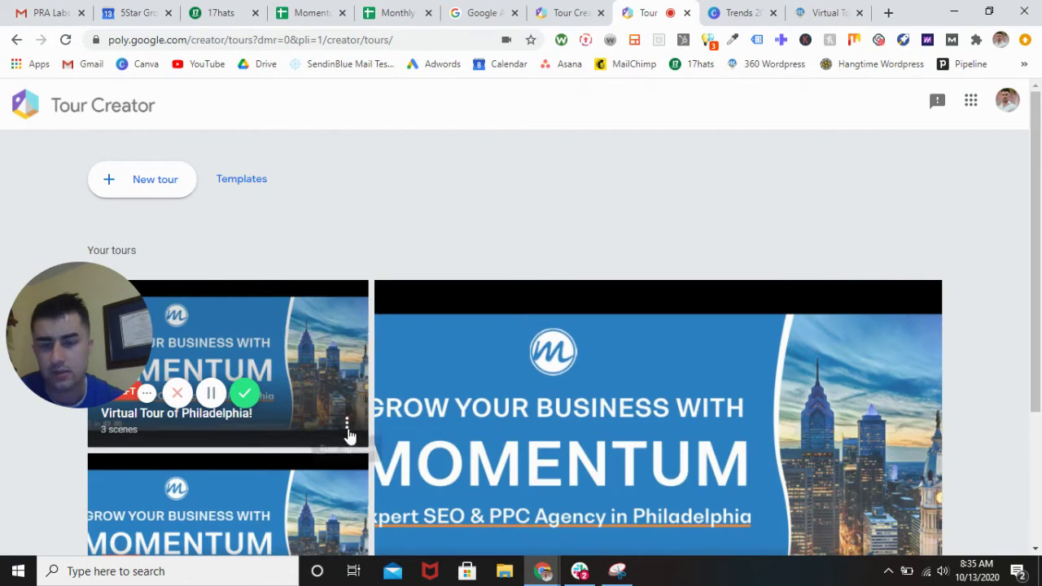
{"action": "left_click", "coordinate": [347, 422]}
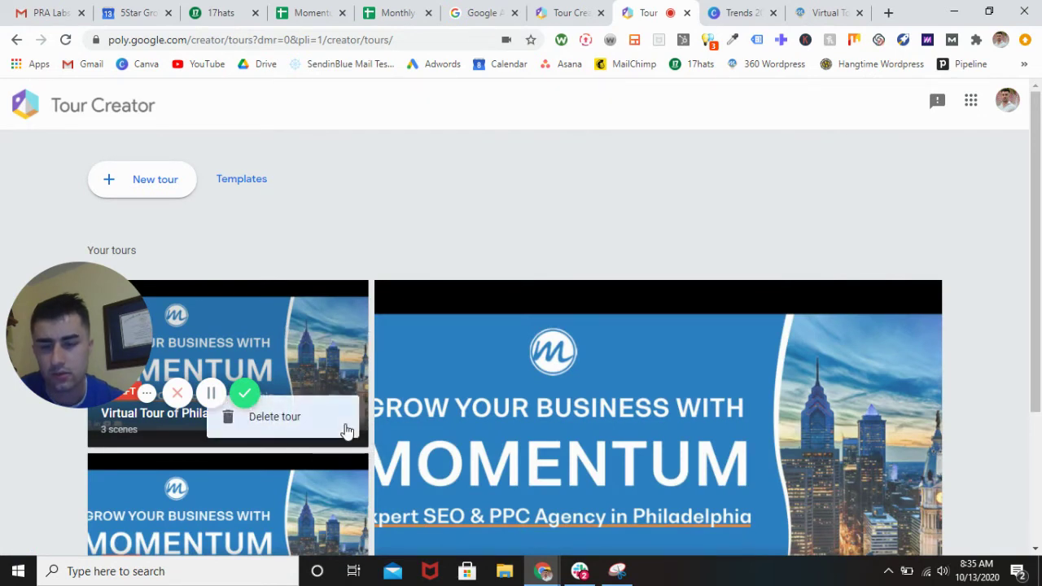
{"action": "left_click", "coordinate": [295, 329]}
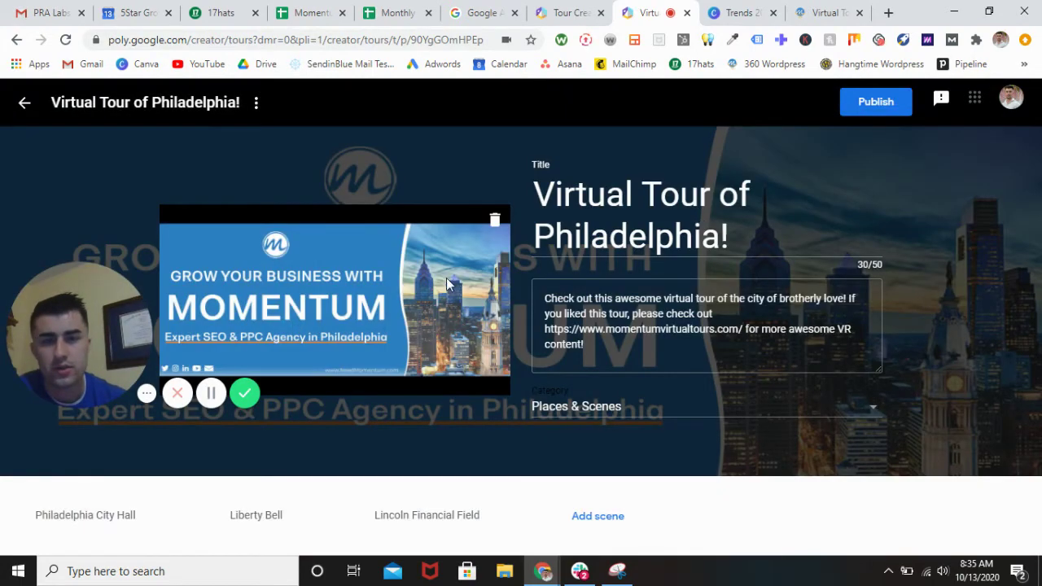
{"action": "left_click", "coordinate": [596, 520]}
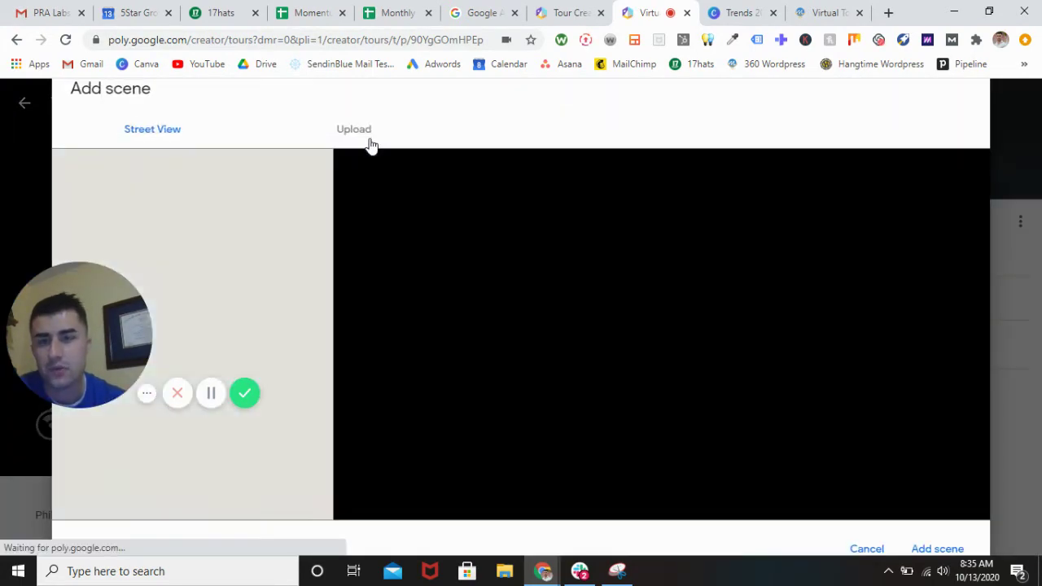
{"action": "left_click", "coordinate": [370, 142]}
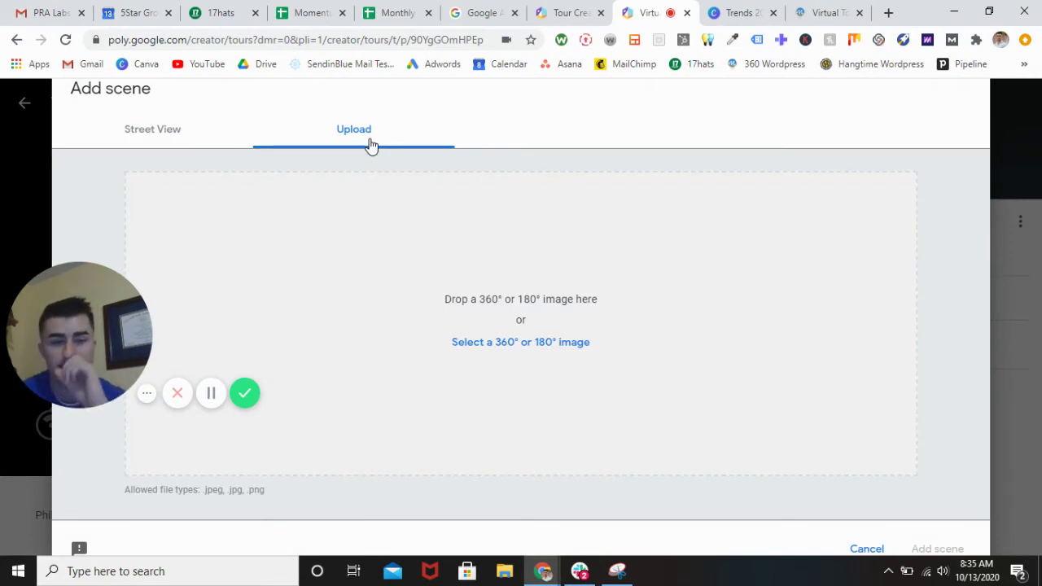
{"action": "left_click", "coordinate": [155, 137]}
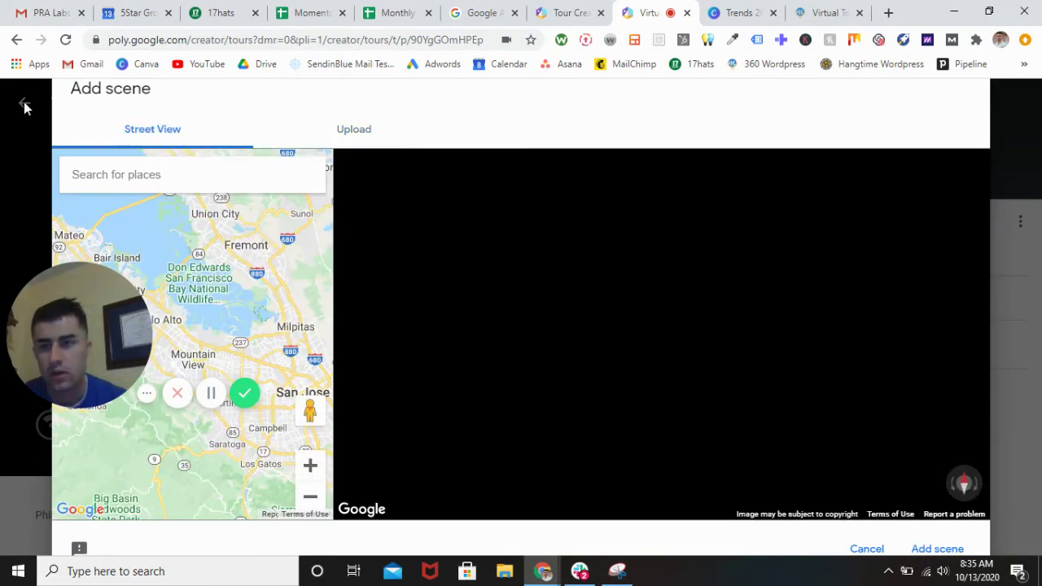
{"action": "left_click", "coordinate": [868, 550]}
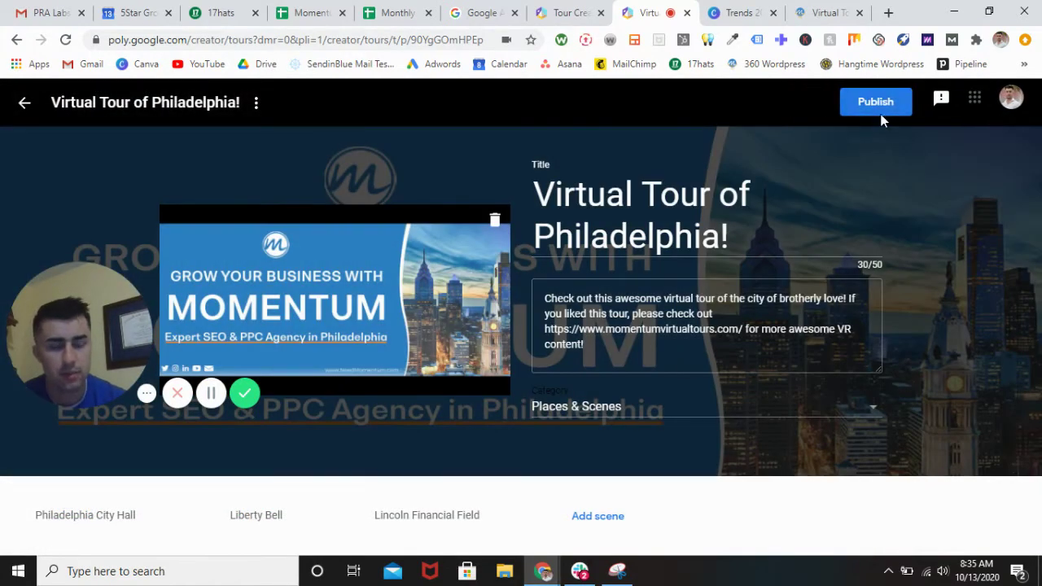
Publish the Virtual Tour of Philadelphia! with Public visibility and open it on Poly
{"action": "left_click", "coordinate": [879, 112]}
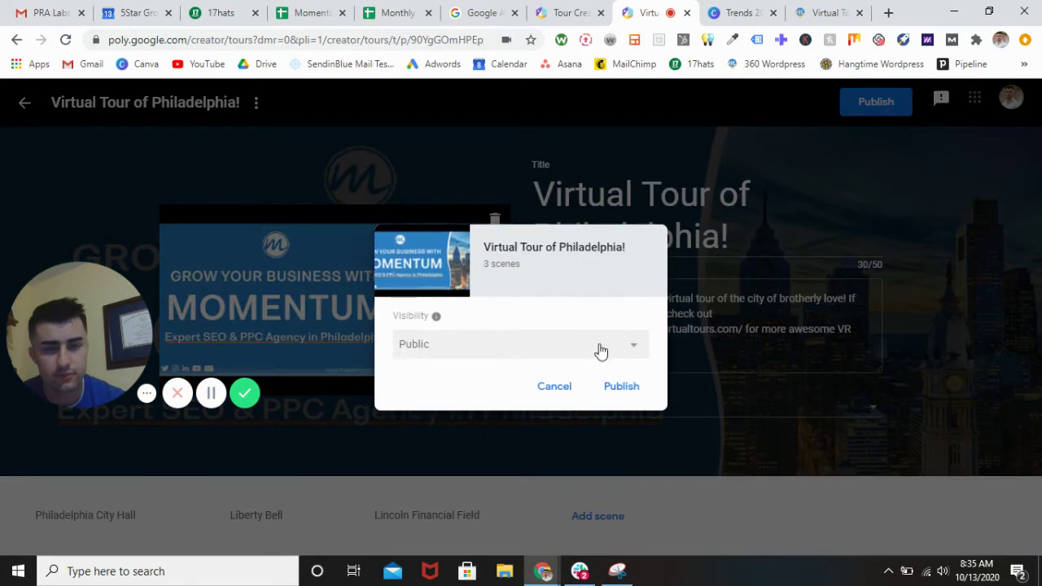
{"action": "left_click", "coordinate": [621, 388]}
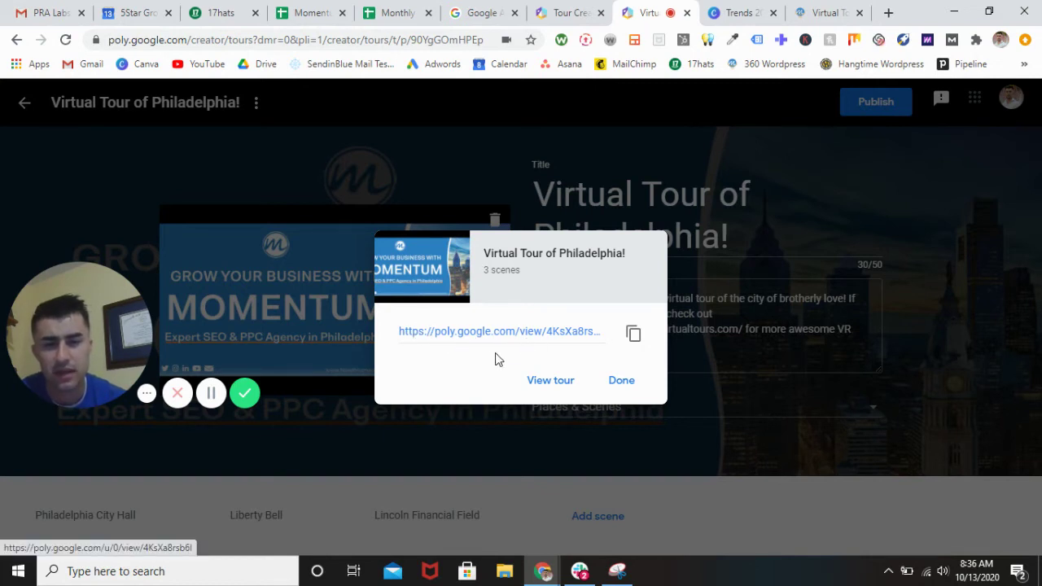
{"action": "left_click", "coordinate": [557, 380]}
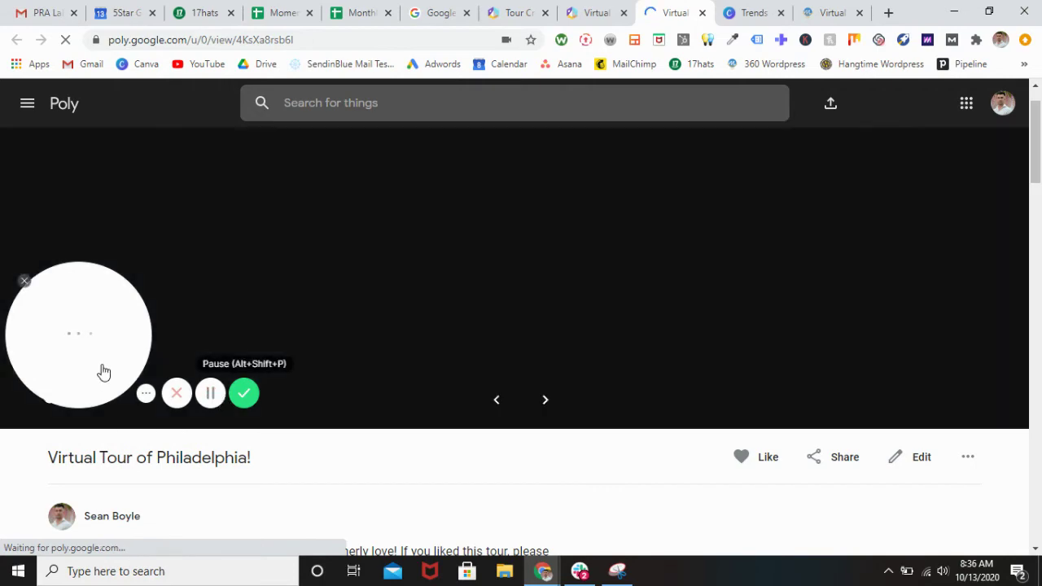
{"action": "left_click_drag", "start_coordinate": [103, 370], "coordinate": [102, 263]}
{"action": "scroll", "coordinate": [658, 493], "scroll_direction": "up", "scroll_amount": 1}
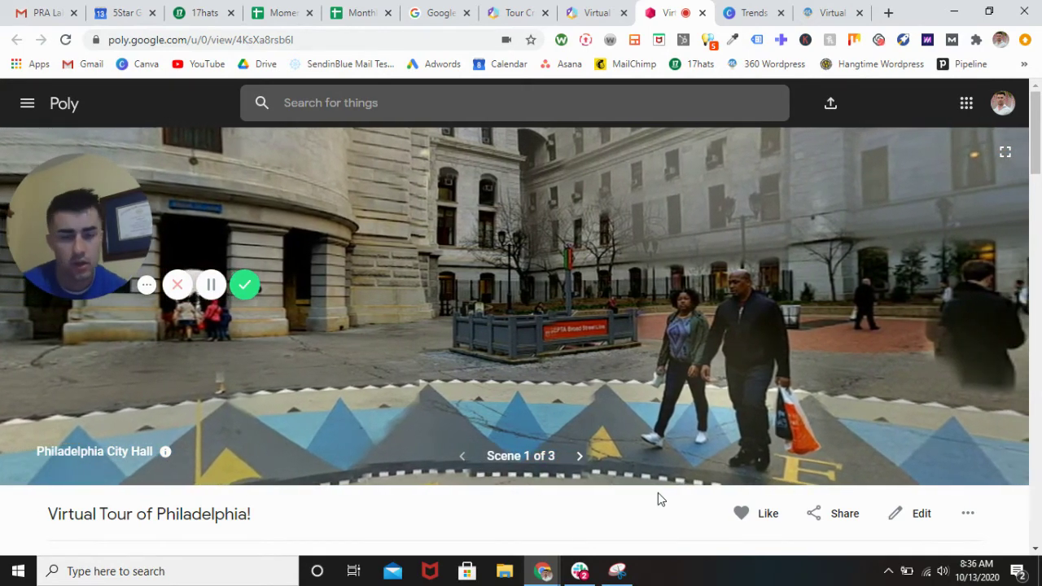
{"action": "scroll", "coordinate": [659, 498], "scroll_direction": "down", "scroll_amount": 3}
{"action": "scroll", "coordinate": [439, 395], "scroll_direction": "up", "scroll_amount": 1}
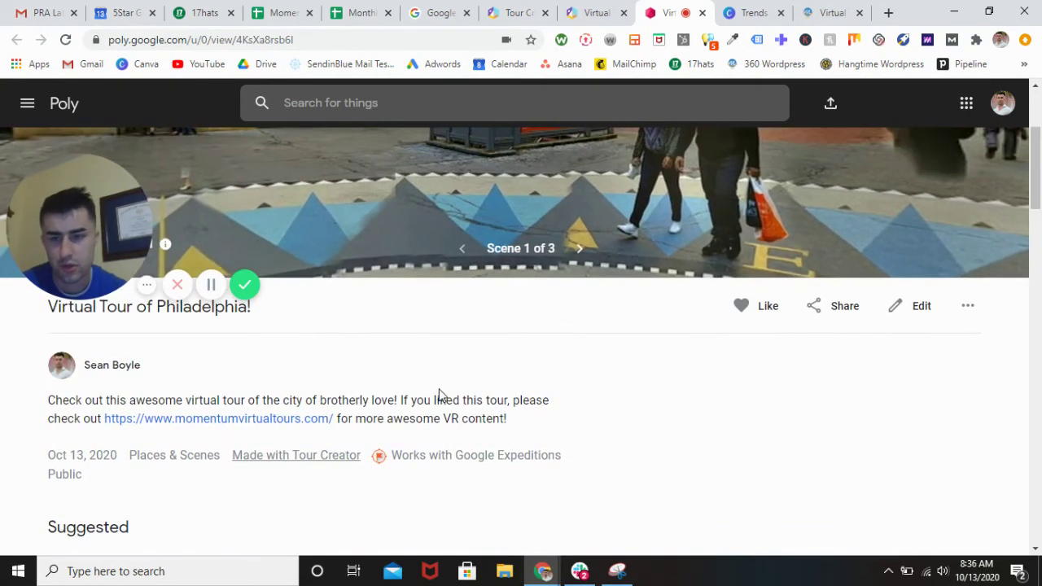
{"action": "left_click", "coordinate": [220, 420]}
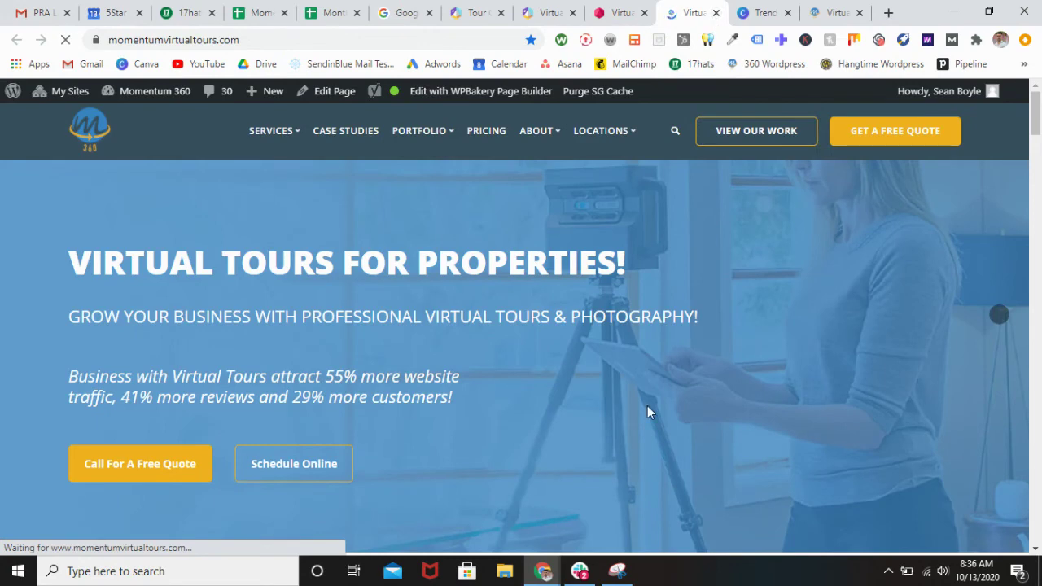
{"action": "key", "text": "ctrl+w"}
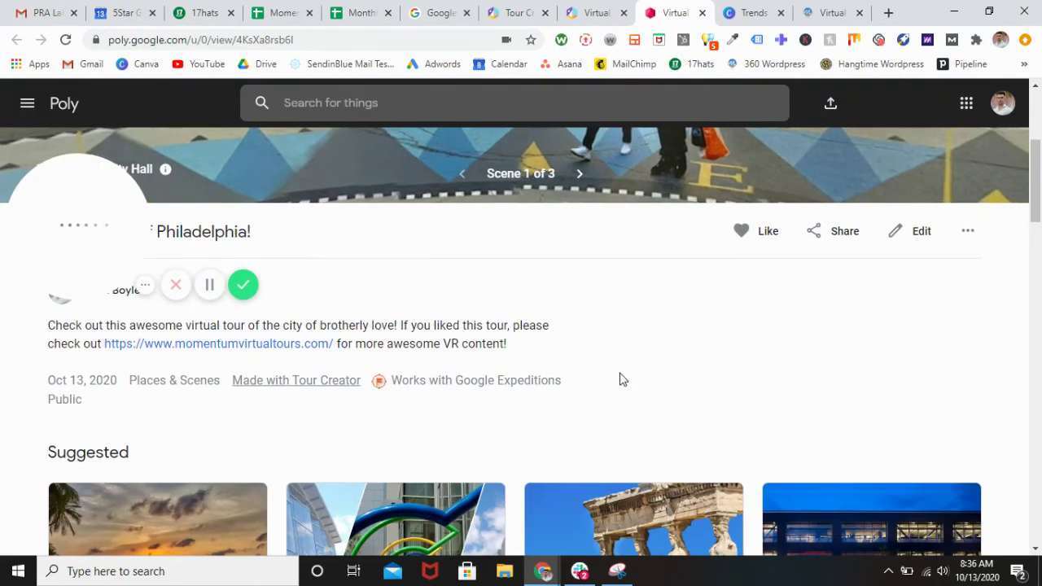
{"action": "scroll", "coordinate": [618, 380], "scroll_direction": "up", "scroll_amount": 1}
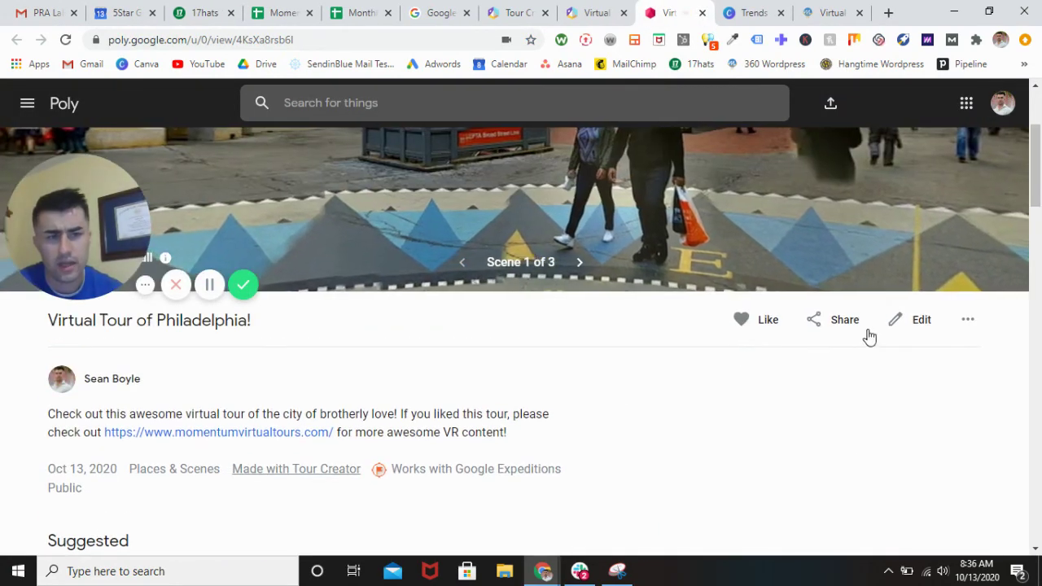
Dismiss the tour's extra-options menu and advance from City Hall to the Liberty Bell scene
{"action": "left_click", "coordinate": [971, 326]}
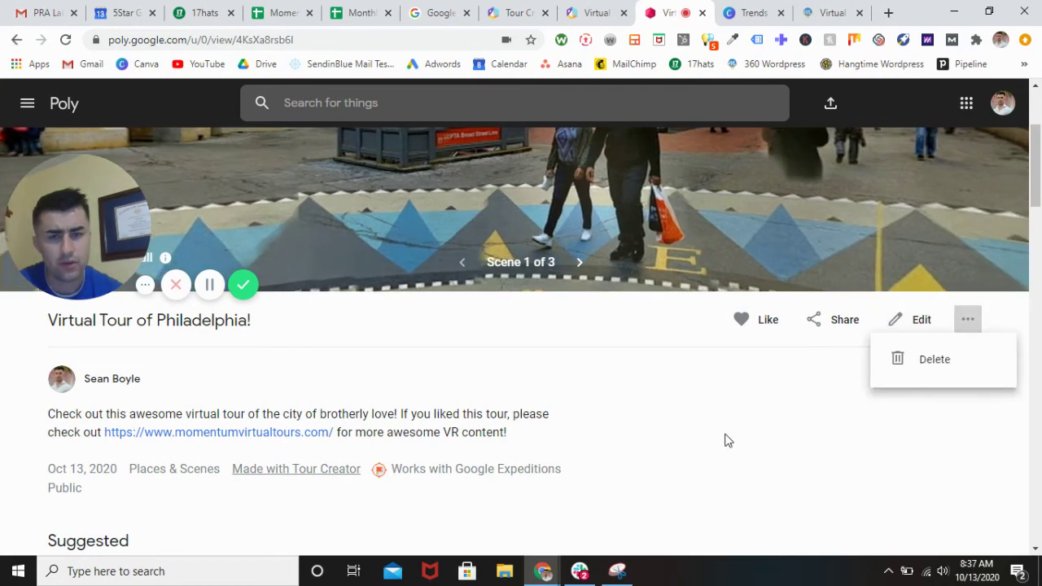
{"action": "left_click", "coordinate": [684, 438]}
{"action": "scroll", "coordinate": [682, 438], "scroll_direction": "up", "scroll_amount": 2}
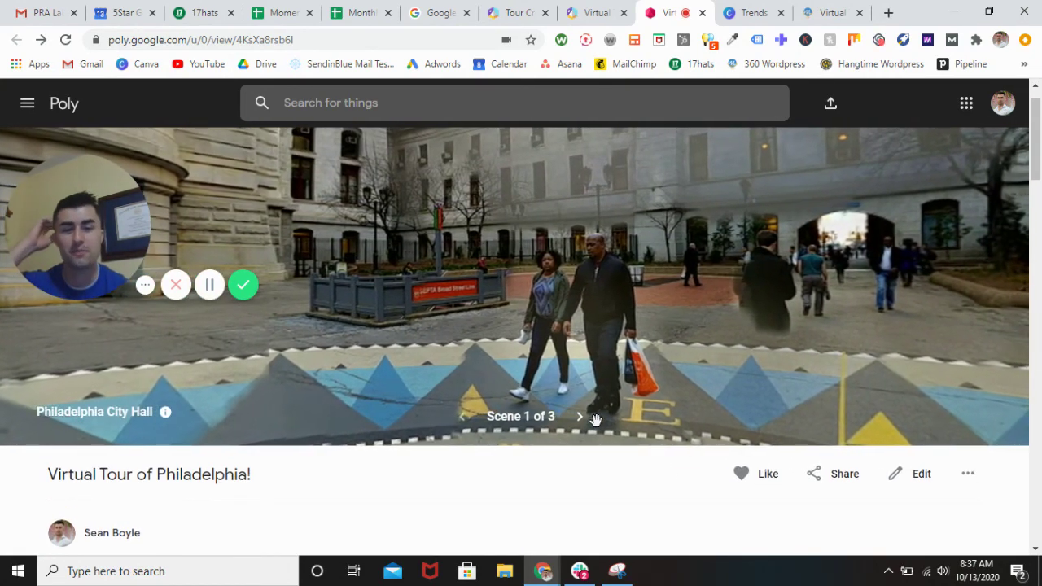
{"action": "left_click", "coordinate": [579, 416]}
Look around the Liberty Bell panorama, then advance to the Lincoln Financial Field scene
{"action": "scroll", "coordinate": [630, 512], "scroll_direction": "up", "scroll_amount": 1}
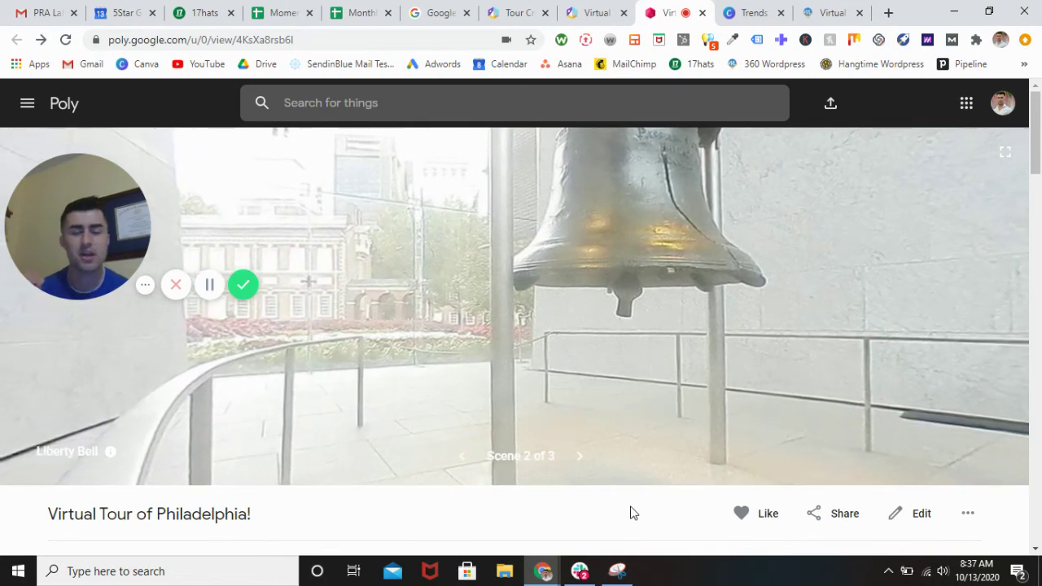
{"action": "left_click_drag", "start_coordinate": [647, 323], "coordinate": [642, 420]}
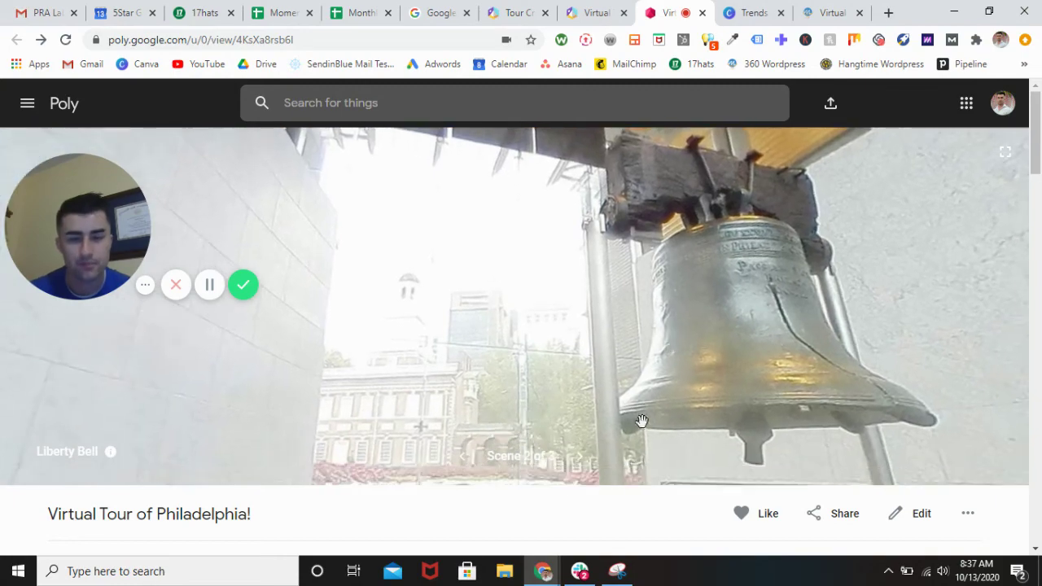
{"action": "left_click_drag", "start_coordinate": [682, 379], "coordinate": [703, 342]}
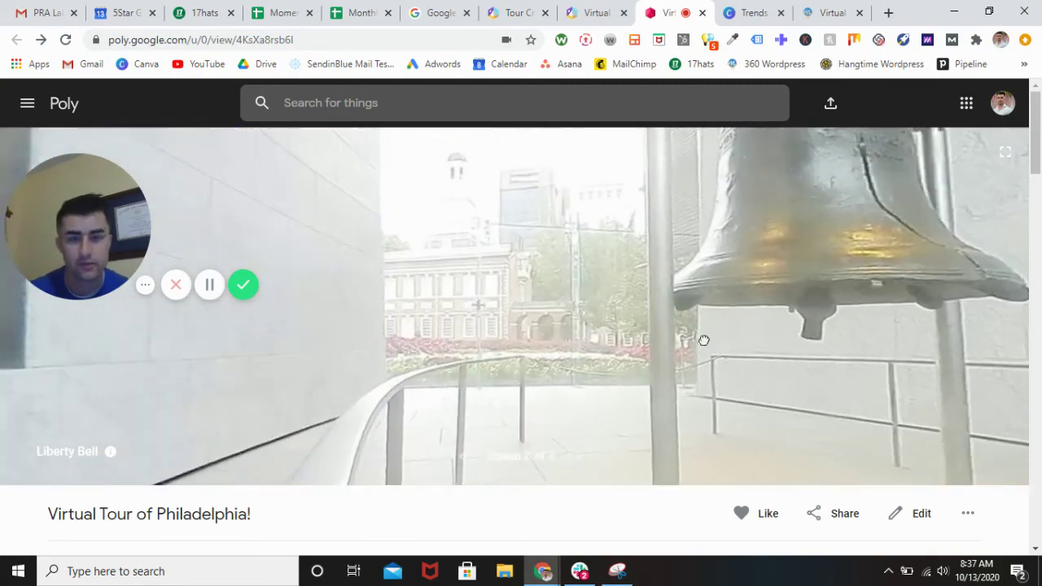
{"action": "left_click", "coordinate": [580, 456]}
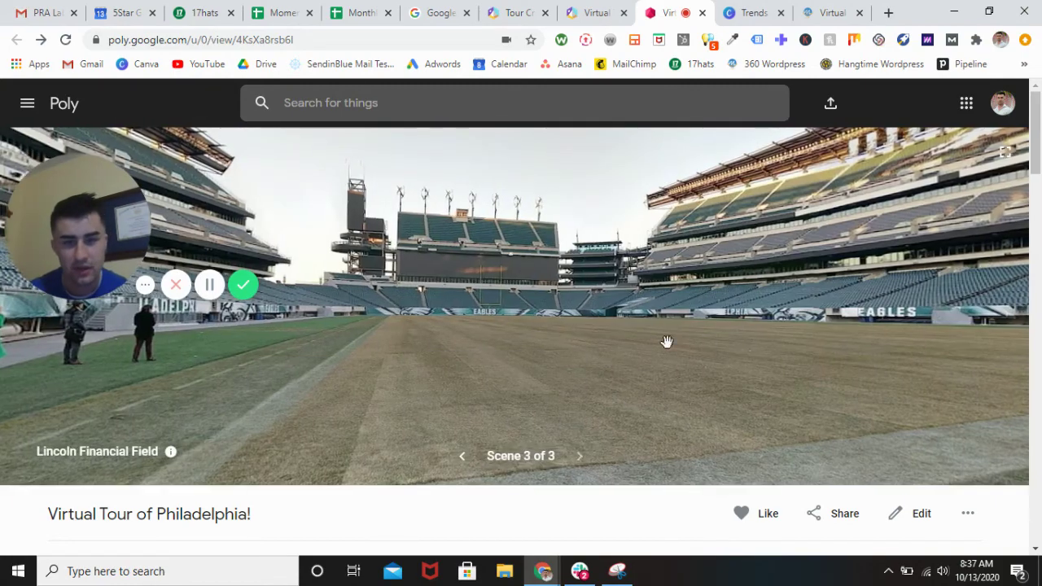